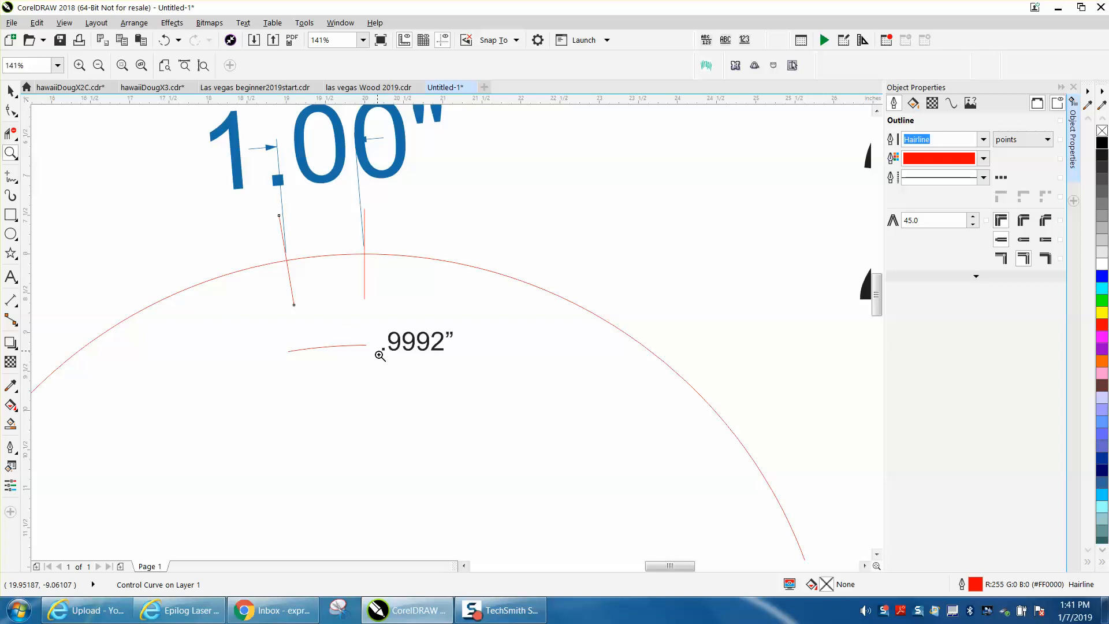
Inspect the curve length of the short red arc beside the .9992" label.
{"action": "left_click", "coordinate": [10, 91]}
{"action": "left_click", "coordinate": [198, 203]}
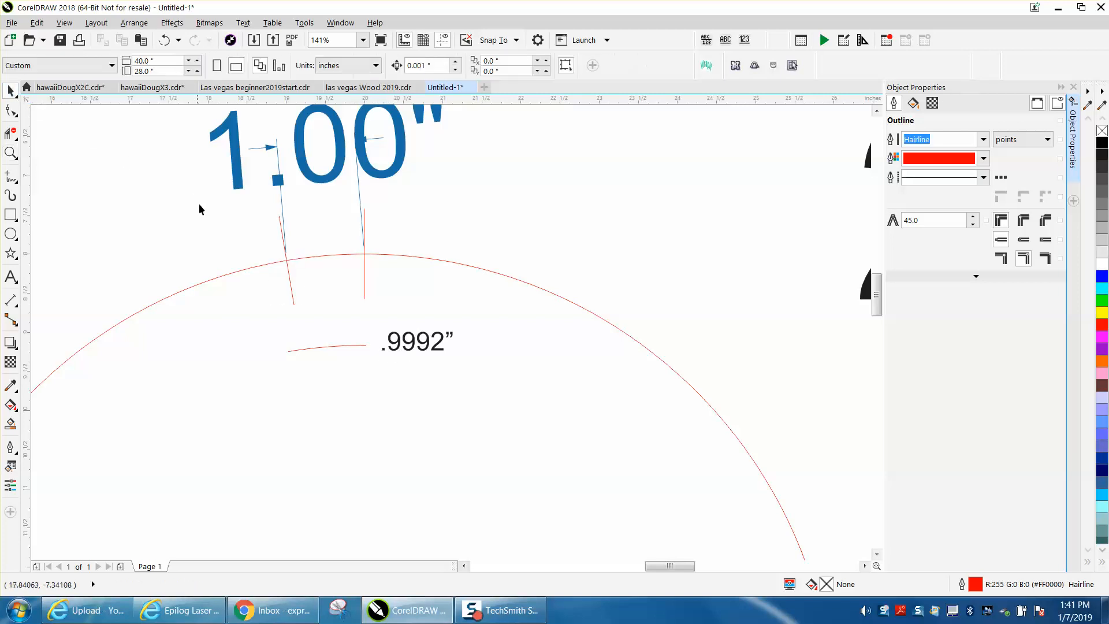
{"action": "left_click", "coordinate": [349, 343]}
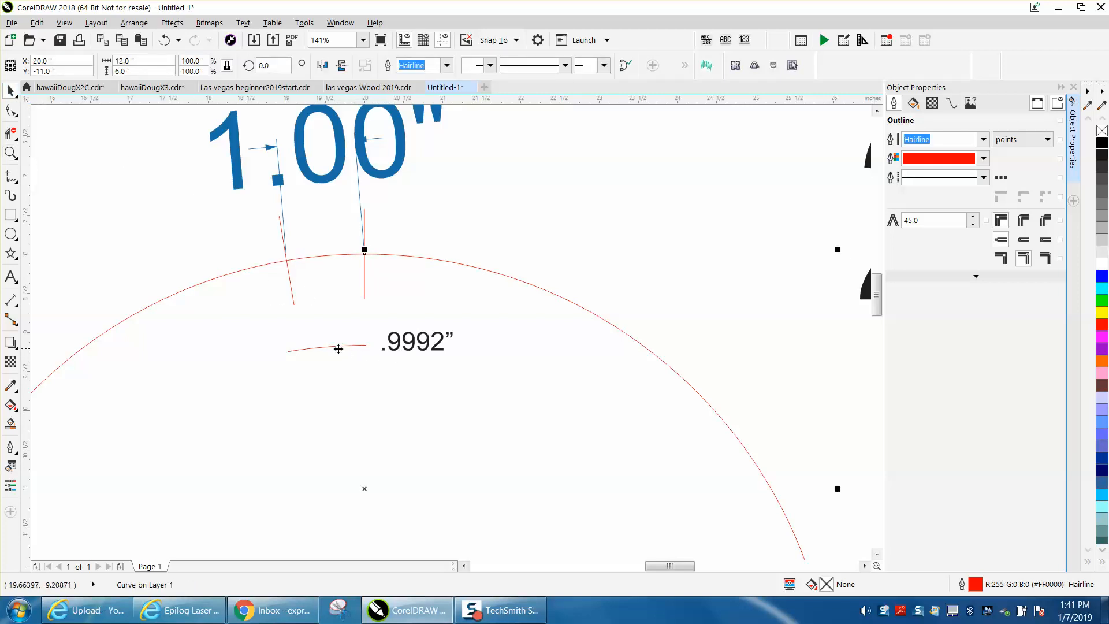
{"action": "left_click", "coordinate": [352, 335]}
{"action": "left_click", "coordinate": [329, 346]}
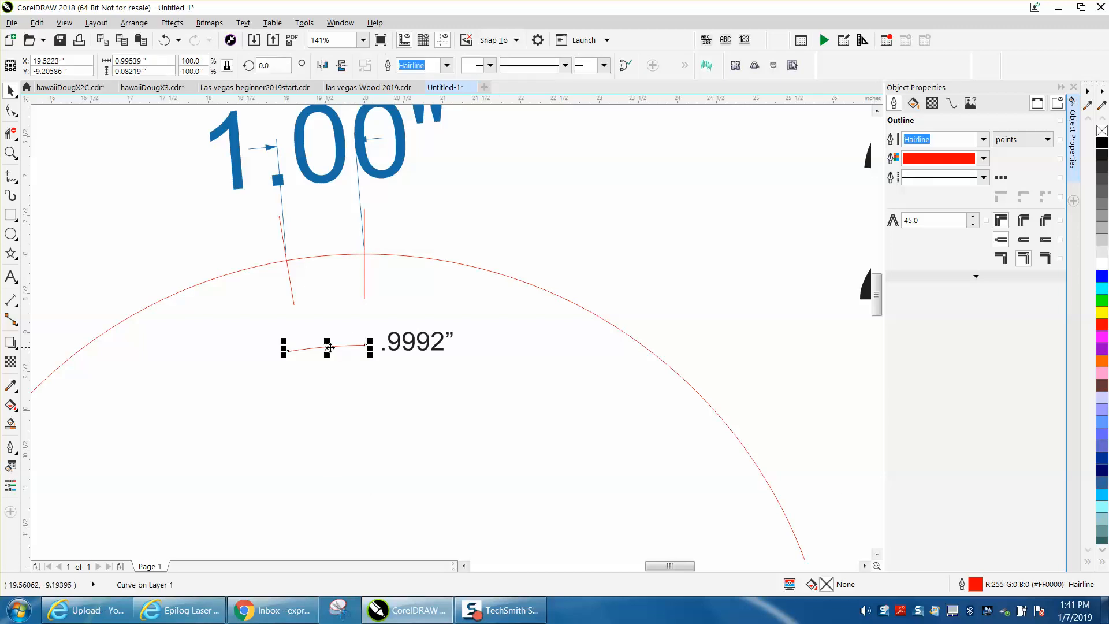
{"action": "left_click", "coordinate": [951, 104]}
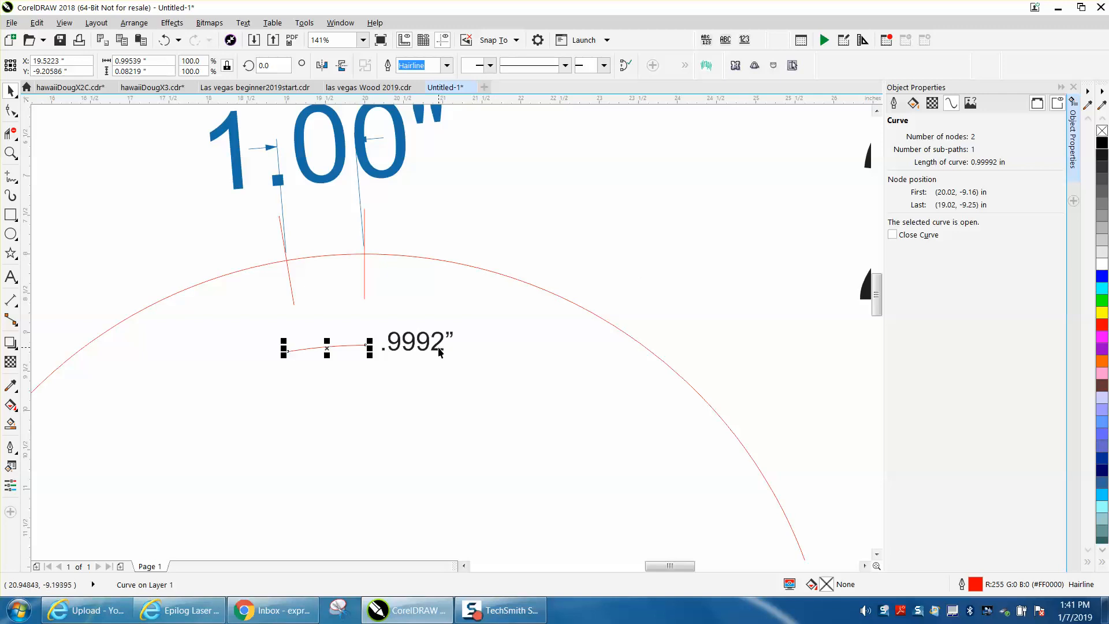
{"action": "left_click", "coordinate": [474, 224]}
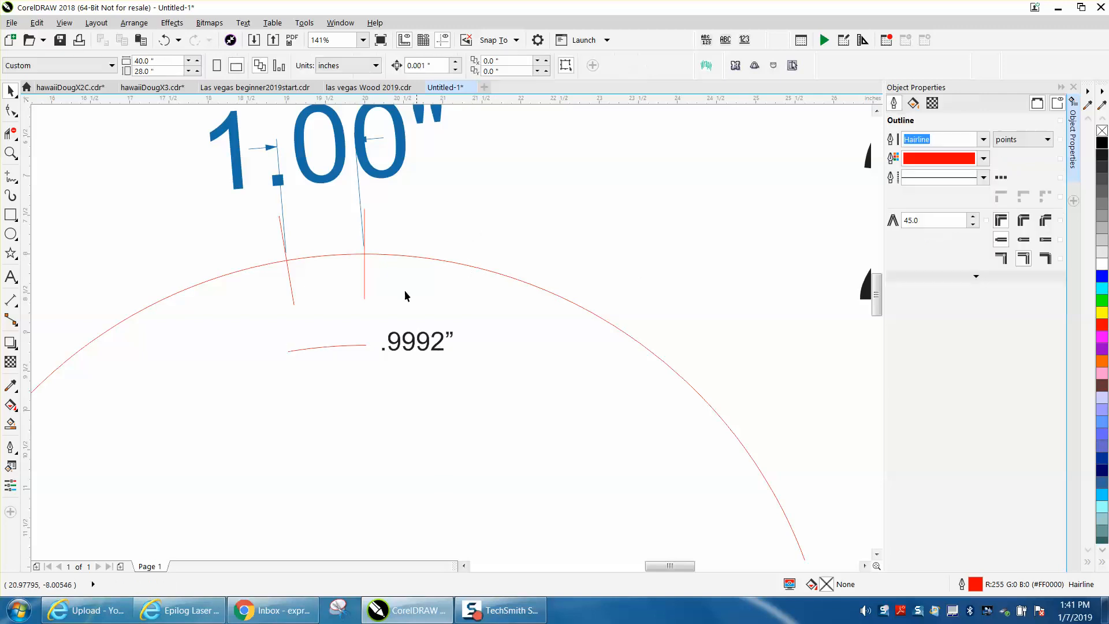
Draw a straight two-point line joining the two ends of the short arc.
{"action": "left_click", "coordinate": [349, 345]}
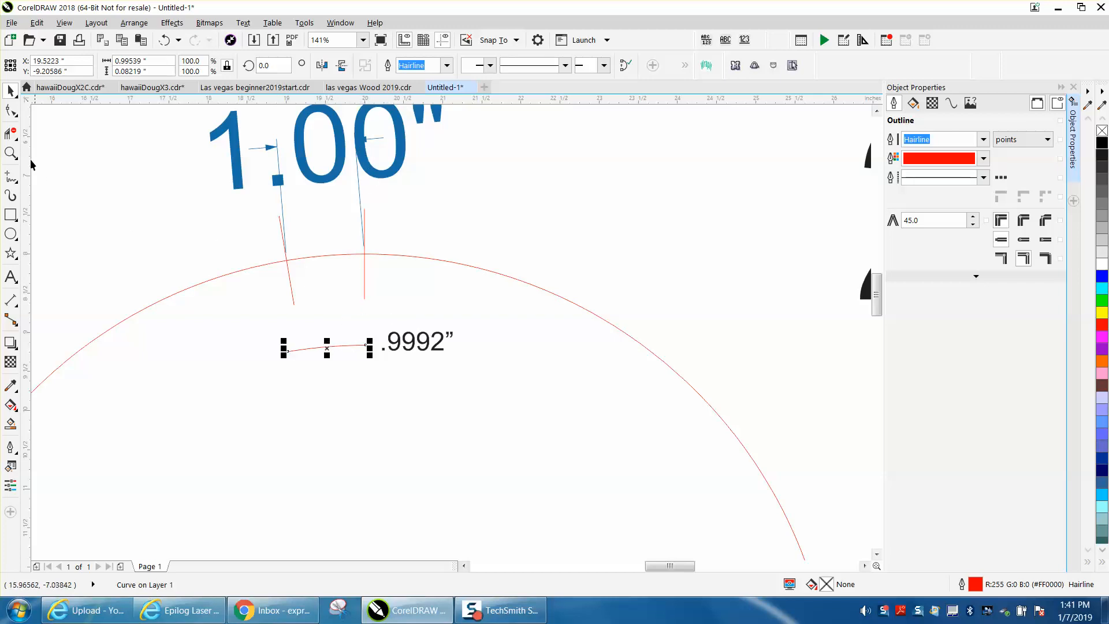
{"action": "left_click", "coordinate": [10, 153]}
{"action": "left_click_drag", "start_coordinate": [237, 278], "coordinate": [487, 409]}
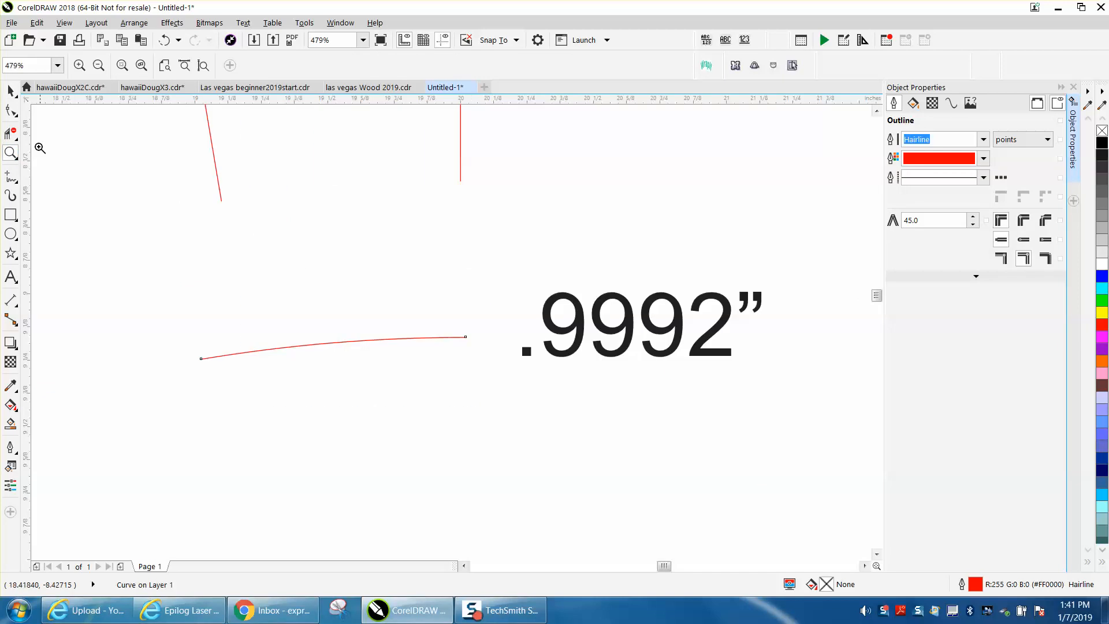
{"action": "left_click", "coordinate": [19, 187]}
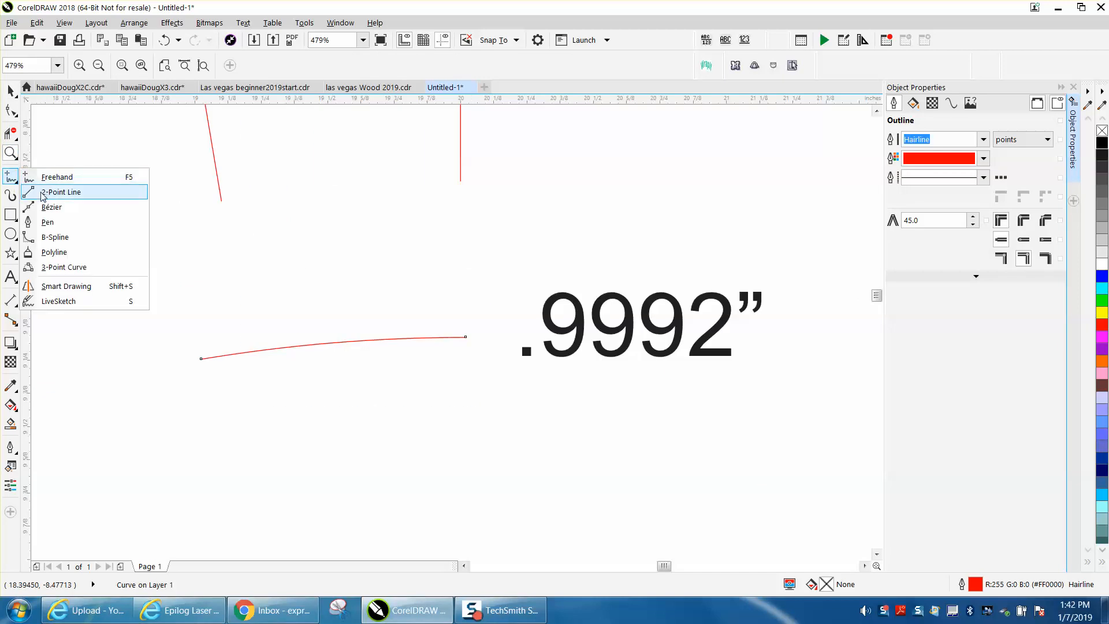
{"action": "left_click", "coordinate": [46, 191]}
{"action": "left_click_drag", "start_coordinate": [202, 359], "coordinate": [466, 336]}
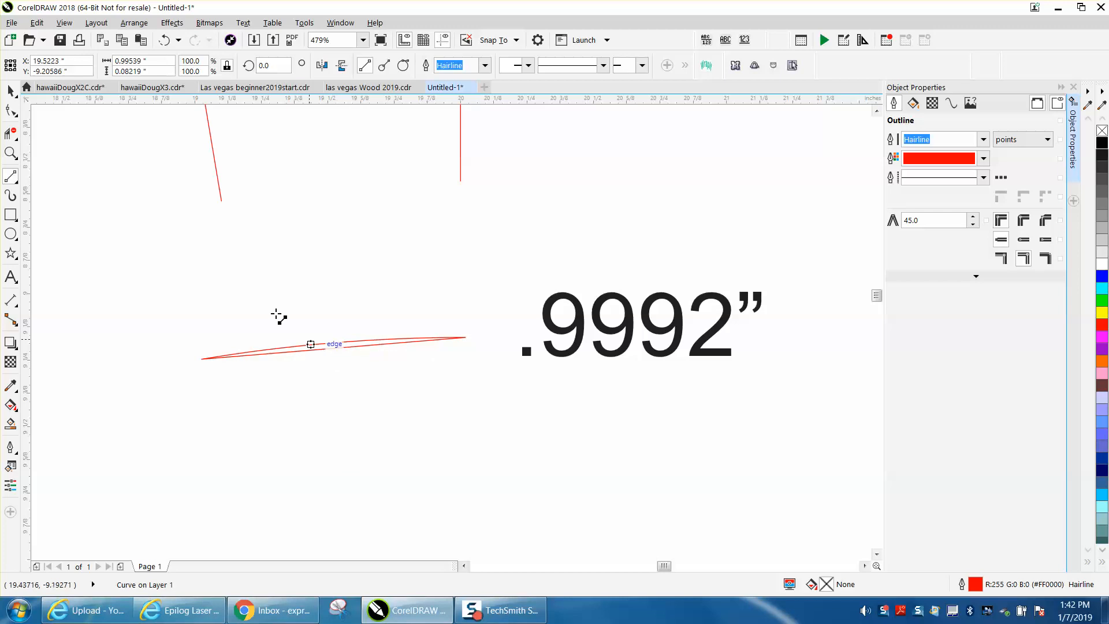
{"action": "left_click", "coordinate": [11, 90]}
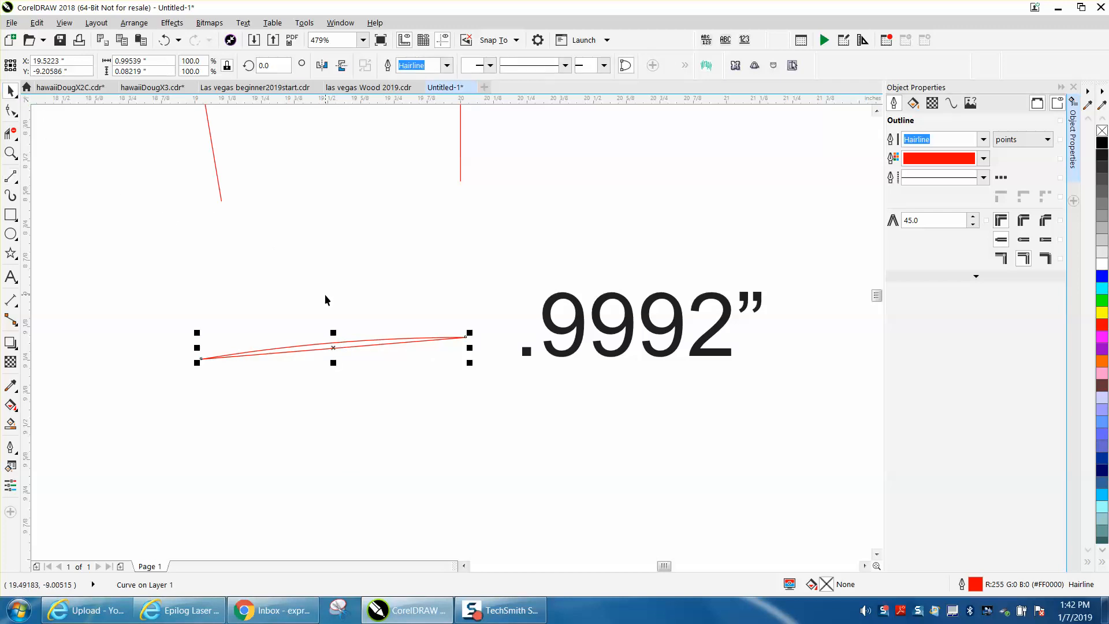
Delete the short arc together with its chord line, and the .9992" label beside it.
{"action": "key", "text": "Delete"}
{"action": "scroll", "coordinate": [222, 225], "scroll_direction": "down", "scroll_amount": 3}
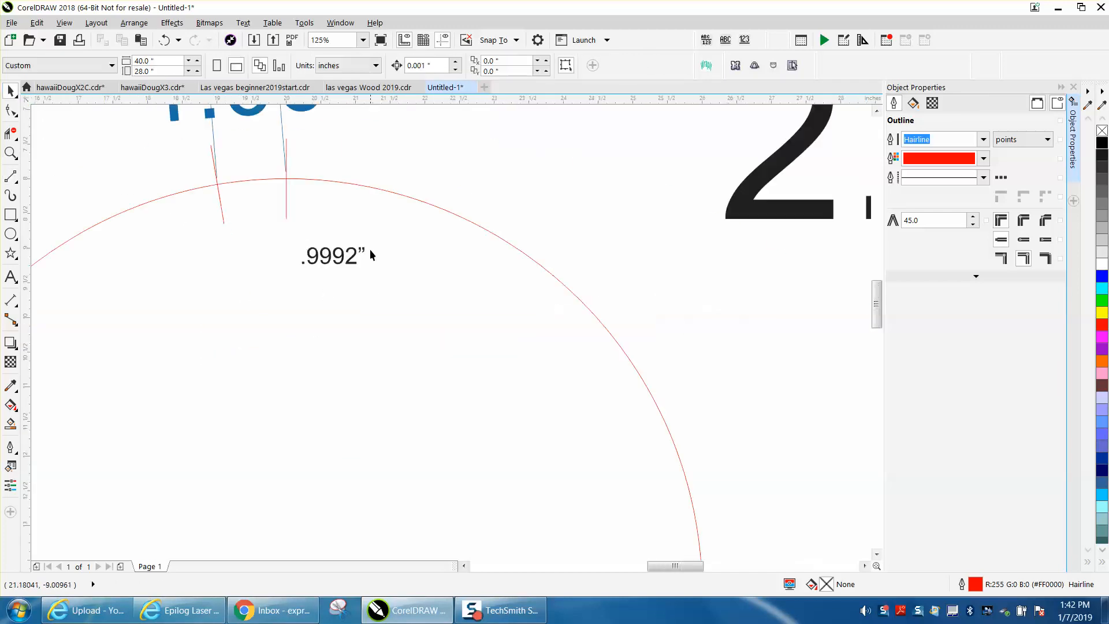
{"action": "left_click", "coordinate": [358, 252]}
{"action": "key", "text": "Delete"}
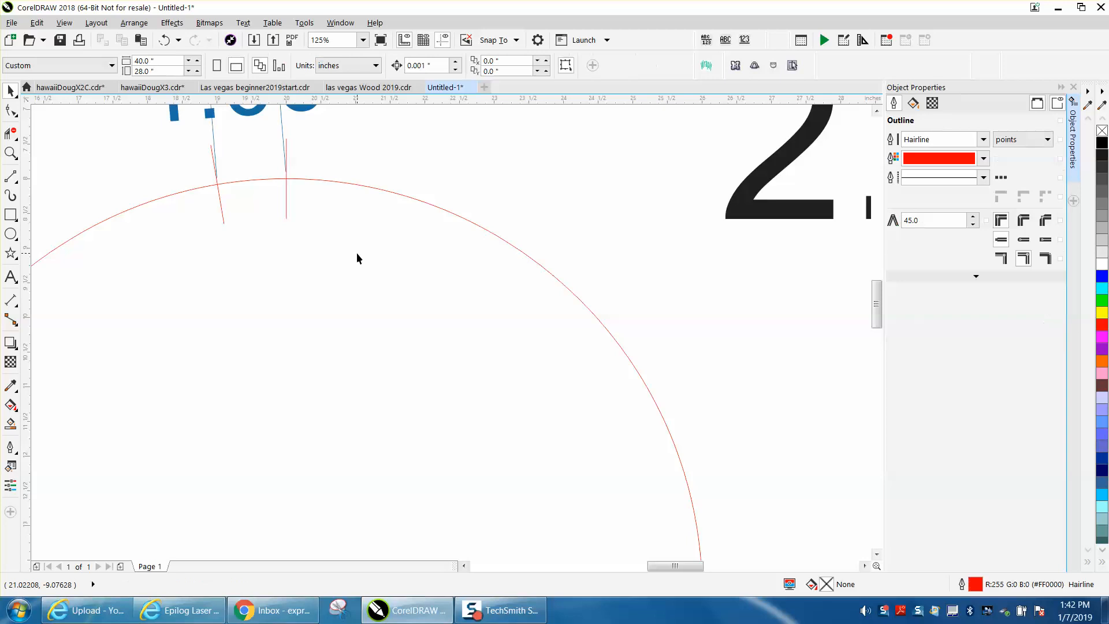
Delete the tilted tick mark on the semicircle along with the 1.00" dimension, keeping the vertical tick.
{"action": "scroll", "coordinate": [426, 272], "scroll_direction": "down", "scroll_amount": 2}
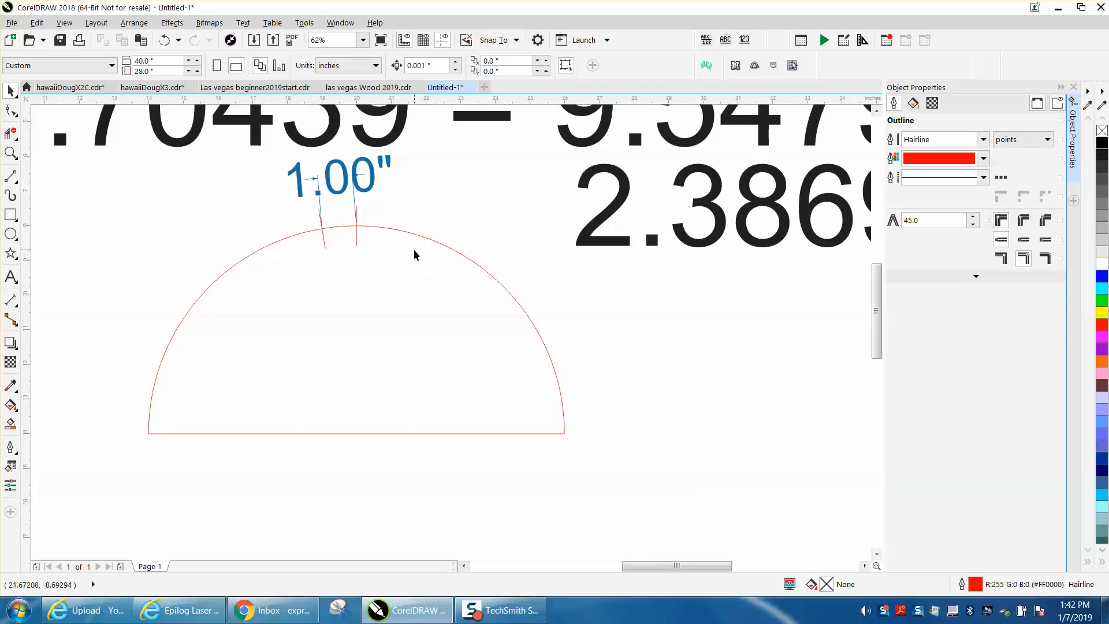
{"action": "left_click", "coordinate": [11, 153]}
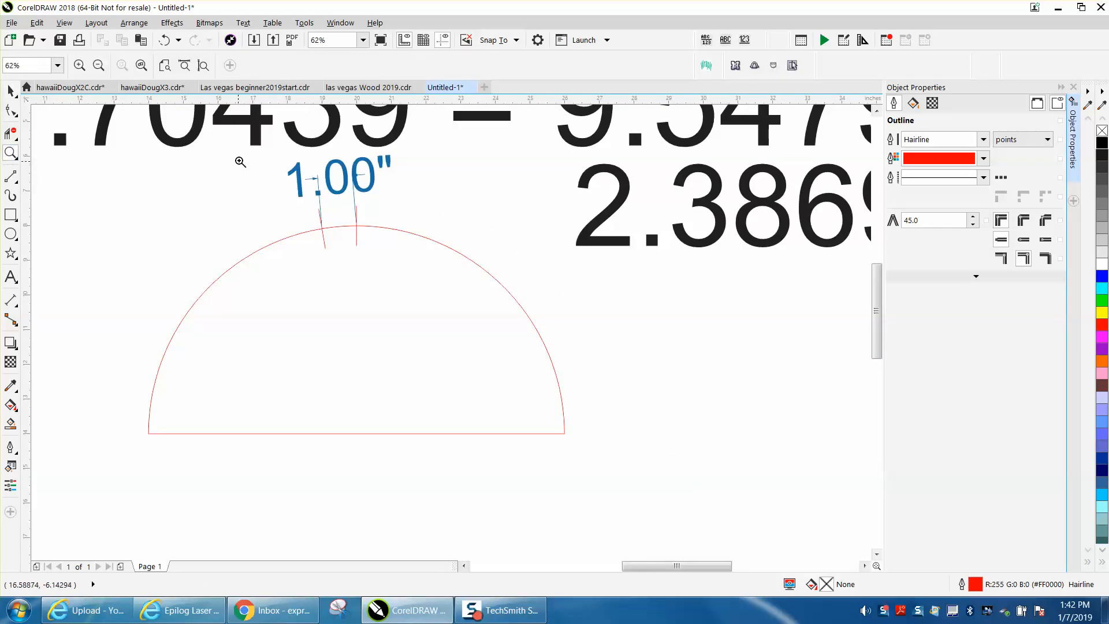
{"action": "left_click_drag", "start_coordinate": [228, 142], "coordinate": [719, 445]}
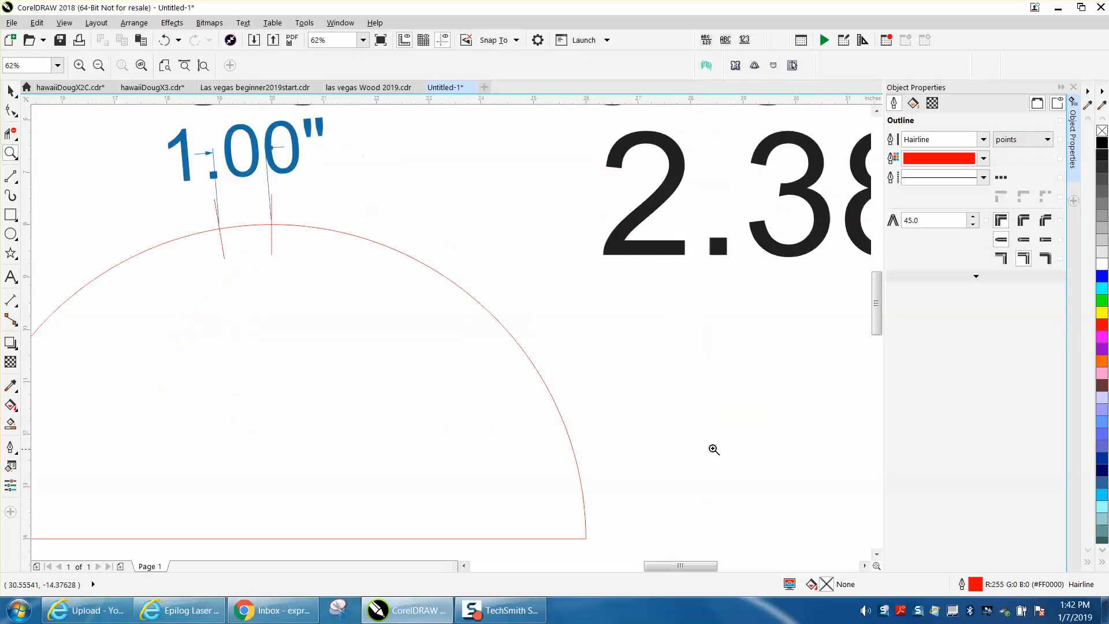
{"action": "left_click", "coordinate": [11, 91]}
{"action": "scroll", "coordinate": [370, 210], "scroll_direction": "down", "scroll_amount": 3}
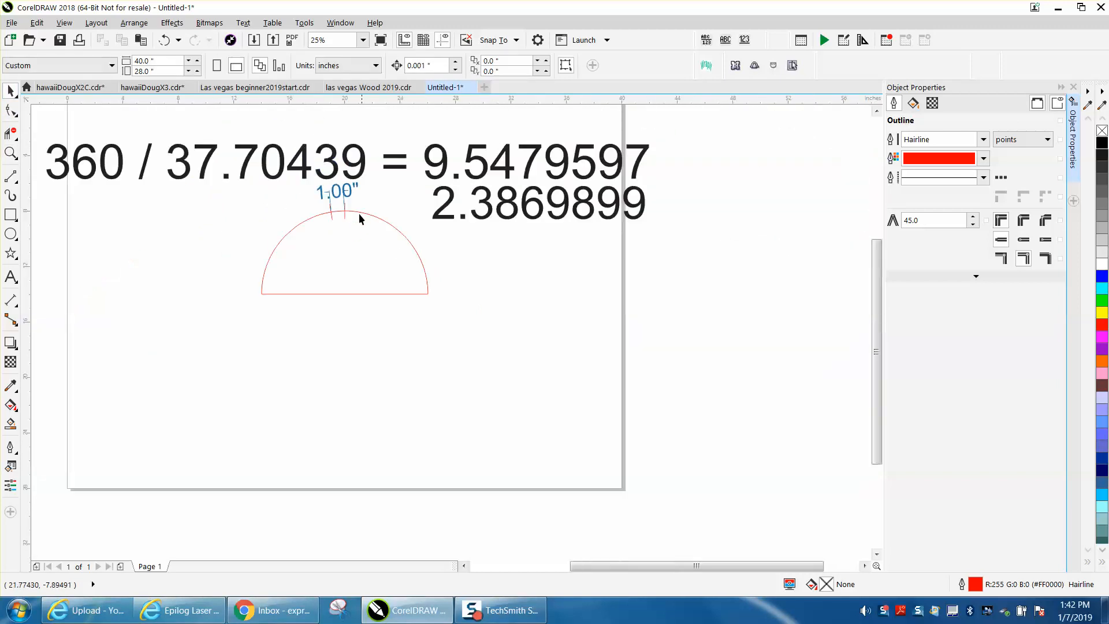
{"action": "left_click", "coordinate": [344, 216]}
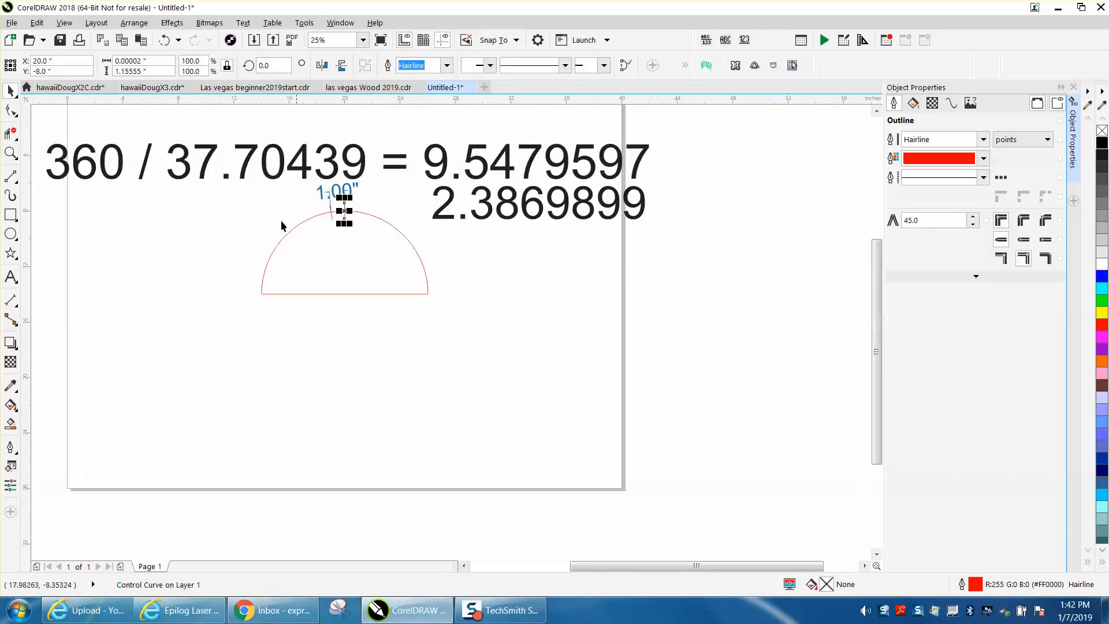
{"action": "left_click", "coordinate": [332, 217]}
{"action": "left_click", "coordinate": [338, 217]}
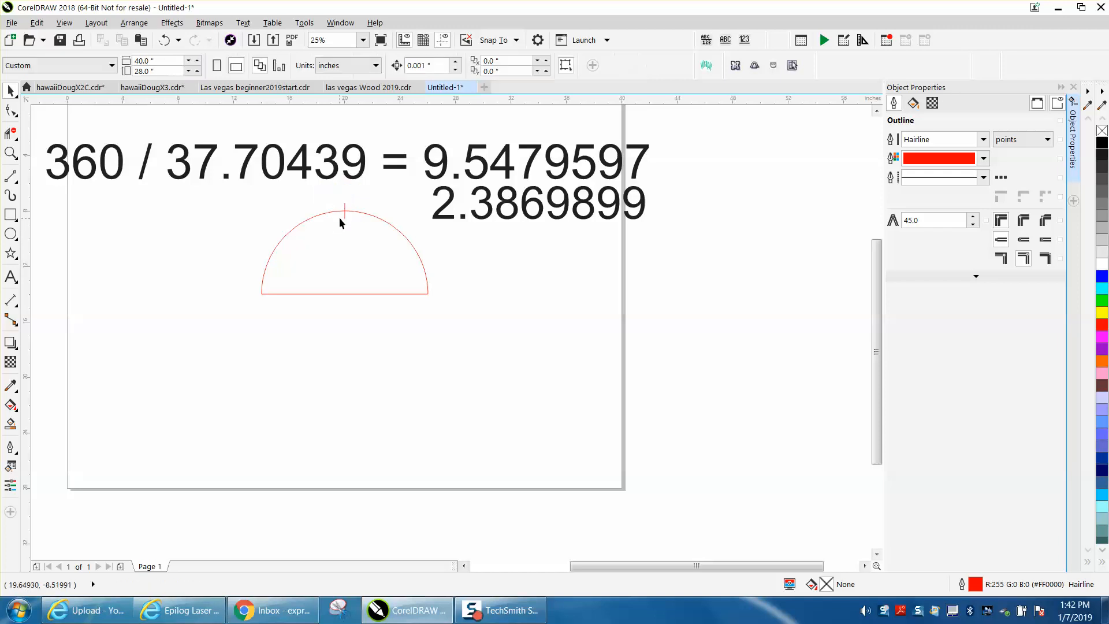
Move the rotation center of the vertical tick to the midpoint of the semicircle's straight base.
{"action": "left_click", "coordinate": [344, 216]}
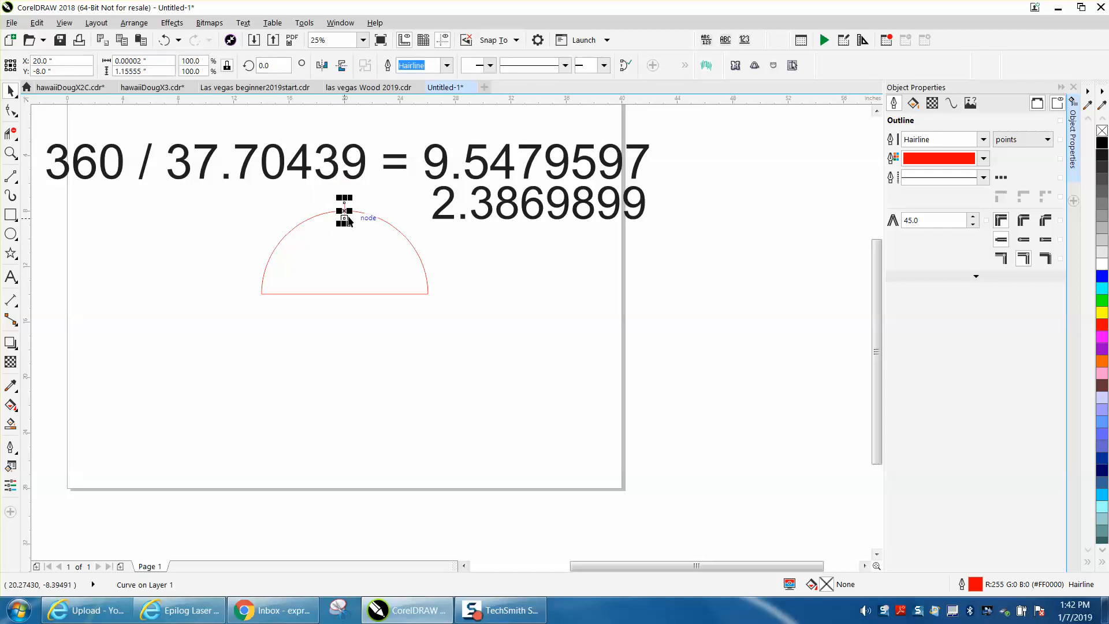
{"action": "left_click", "coordinate": [349, 212]}
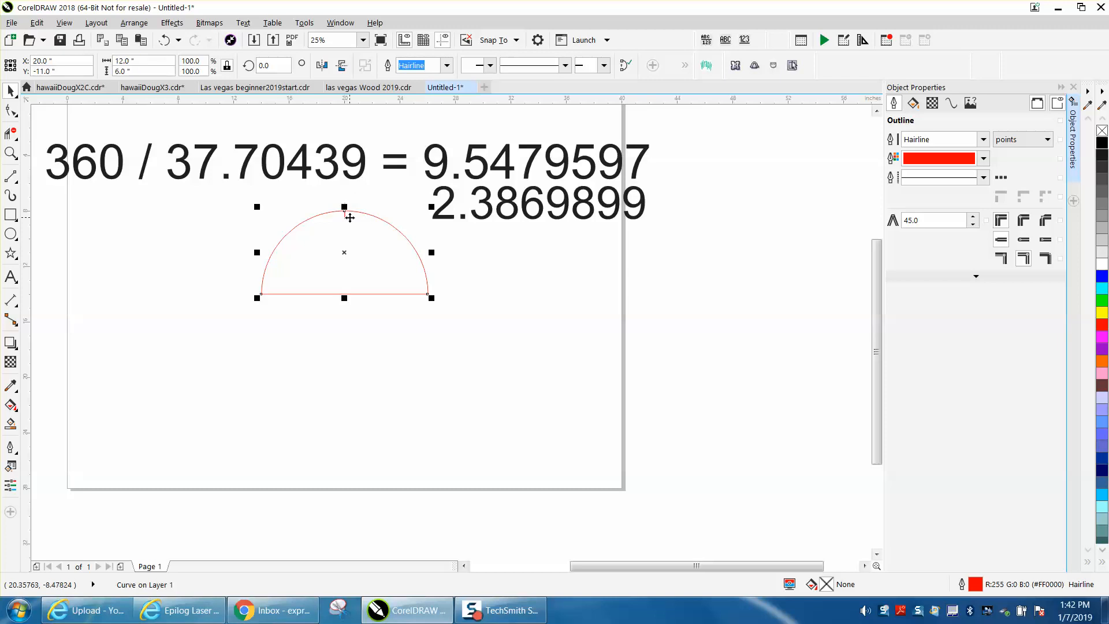
{"action": "left_click", "coordinate": [343, 199]}
{"action": "left_click", "coordinate": [345, 212]}
{"action": "left_click", "coordinate": [344, 213]}
{"action": "left_click_drag", "start_coordinate": [345, 211], "coordinate": [344, 294]}
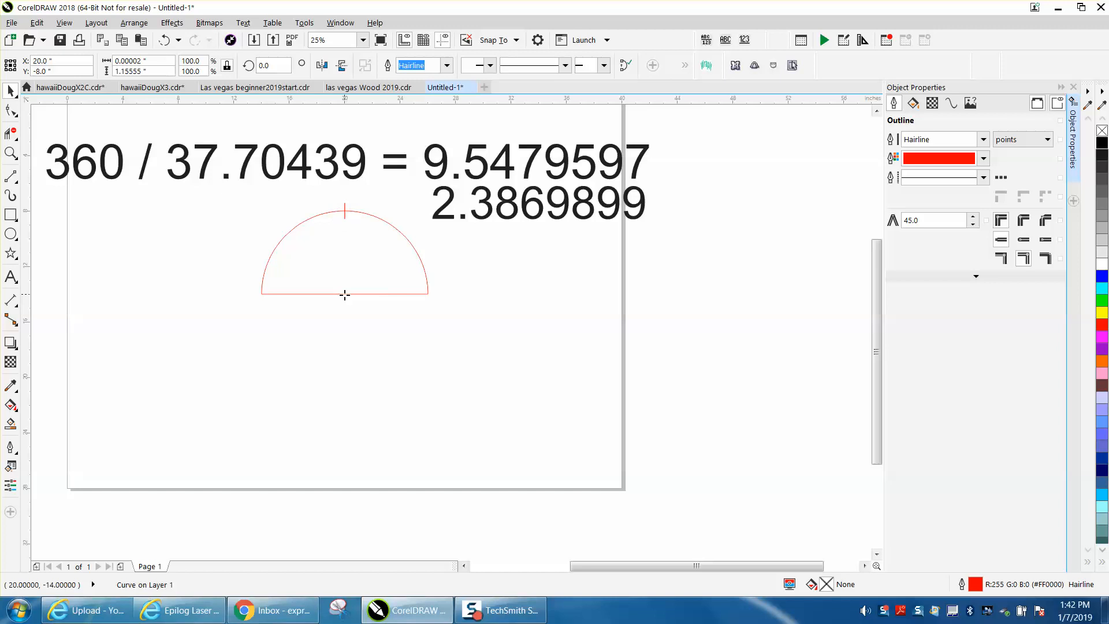
{"action": "left_click", "coordinate": [365, 212]}
{"action": "left_click", "coordinate": [352, 202]}
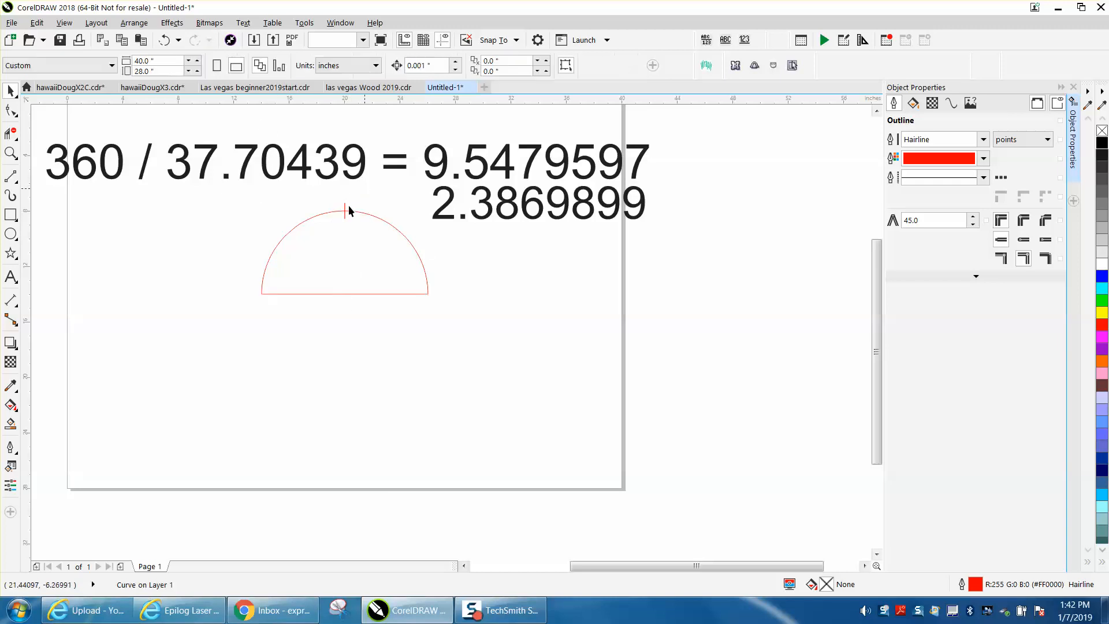
{"action": "left_click", "coordinate": [344, 213]}
{"action": "left_click", "coordinate": [344, 212]}
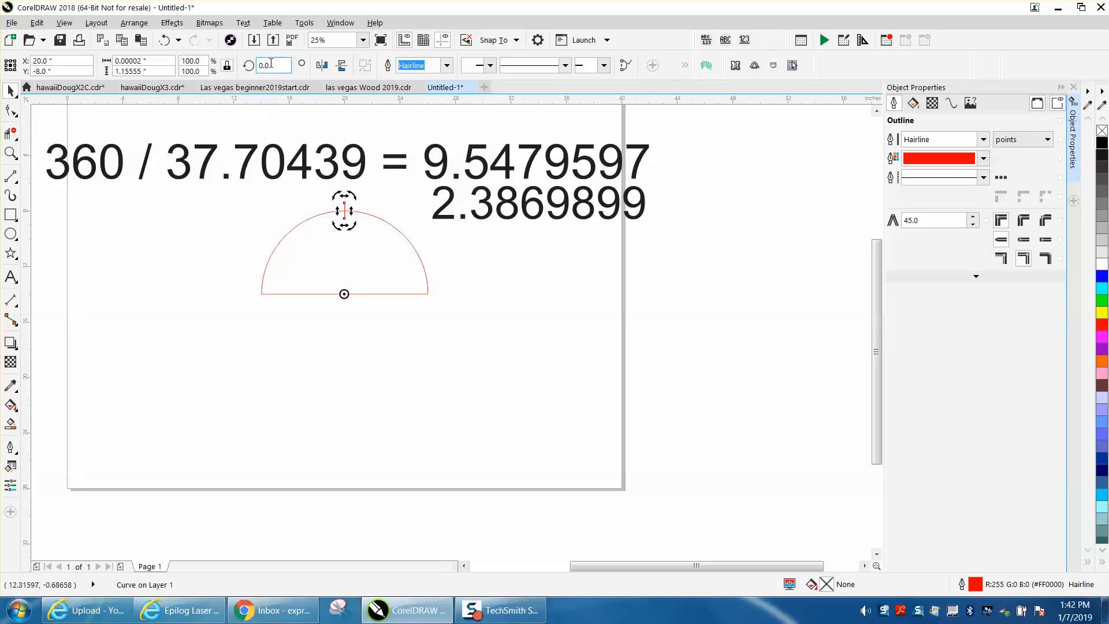
Create a copy of the vertical tick rotated by 9.5479597 degrees about the midpoint of the base.
{"action": "double_click", "coordinate": [270, 65]}
{"action": "type", "text": "9.5479"}
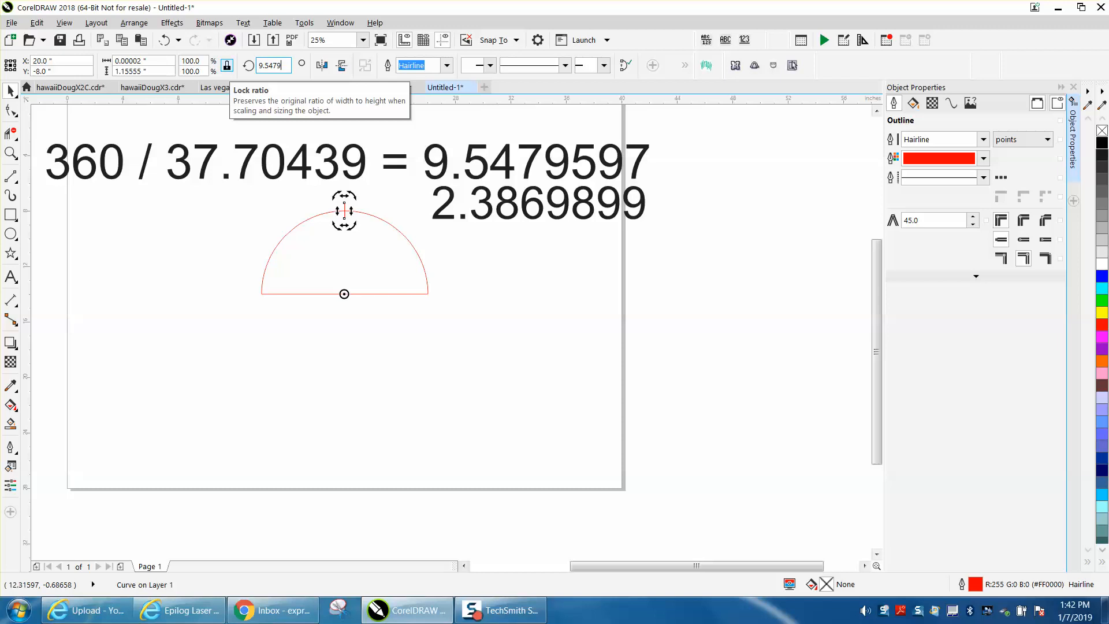
{"action": "type", "text": "597"}
{"action": "key", "text": "Return"}
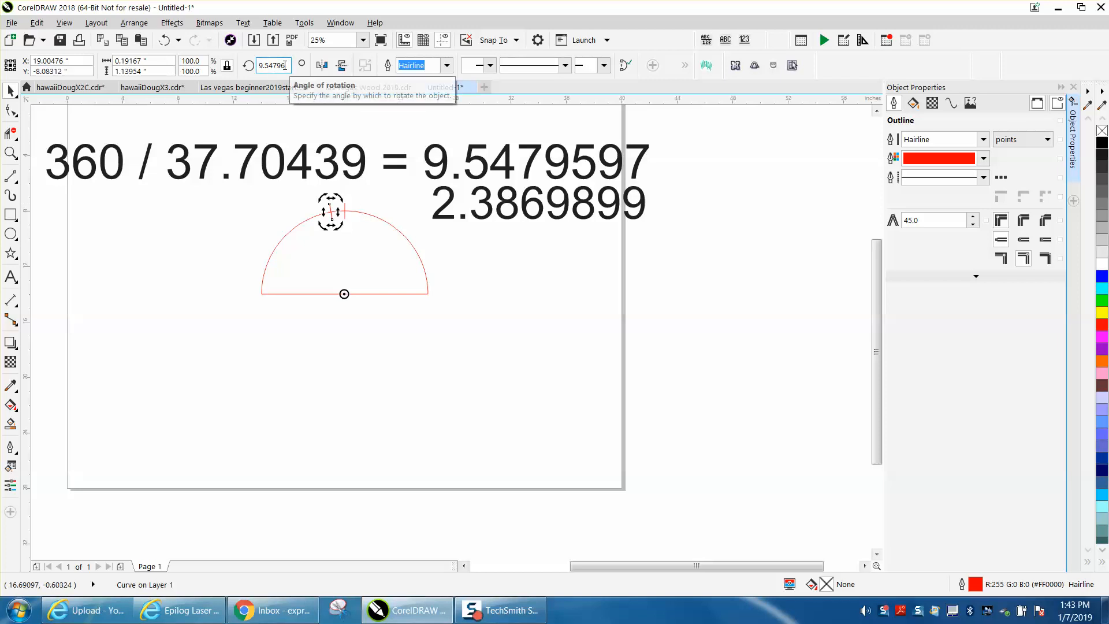
Create another copy of the rotated tick, setting its rotation angle to 9.54796+9.54796.
{"action": "left_click_drag", "start_coordinate": [284, 66], "coordinate": [258, 68]}
{"action": "key", "text": "ctrl+c"}
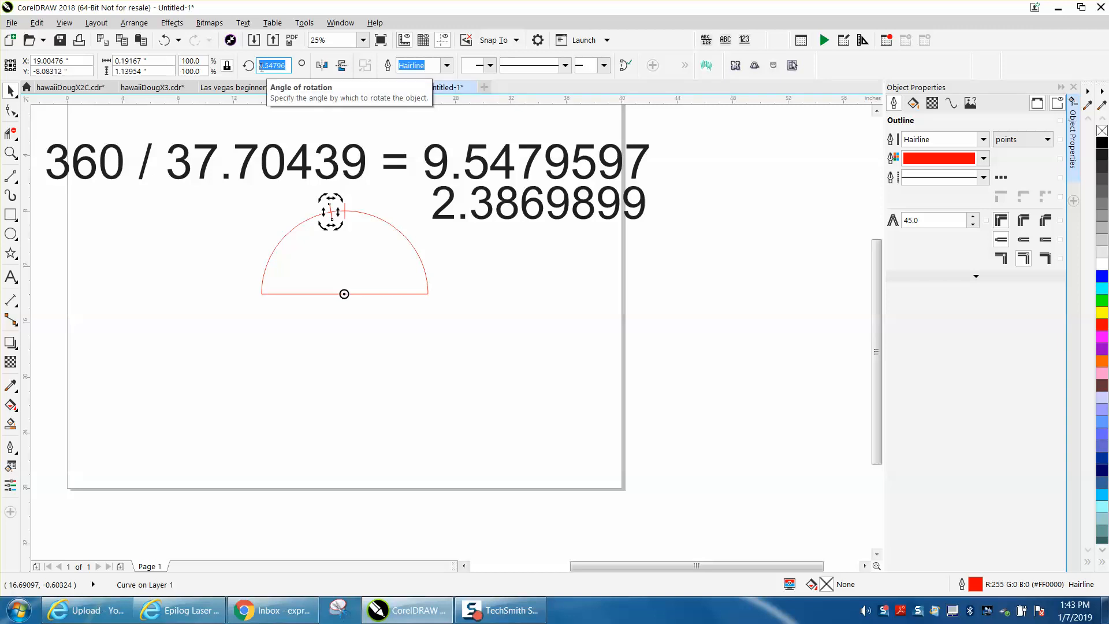
{"action": "right_click", "coordinate": [261, 67]}
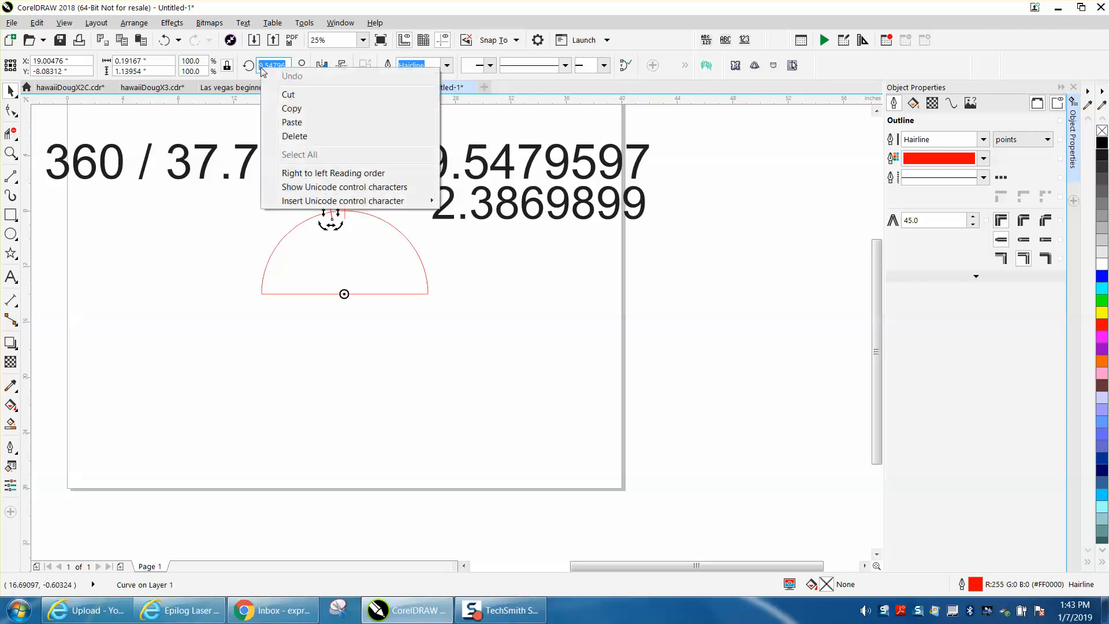
{"action": "left_click", "coordinate": [292, 108]}
{"action": "left_click", "coordinate": [291, 67]}
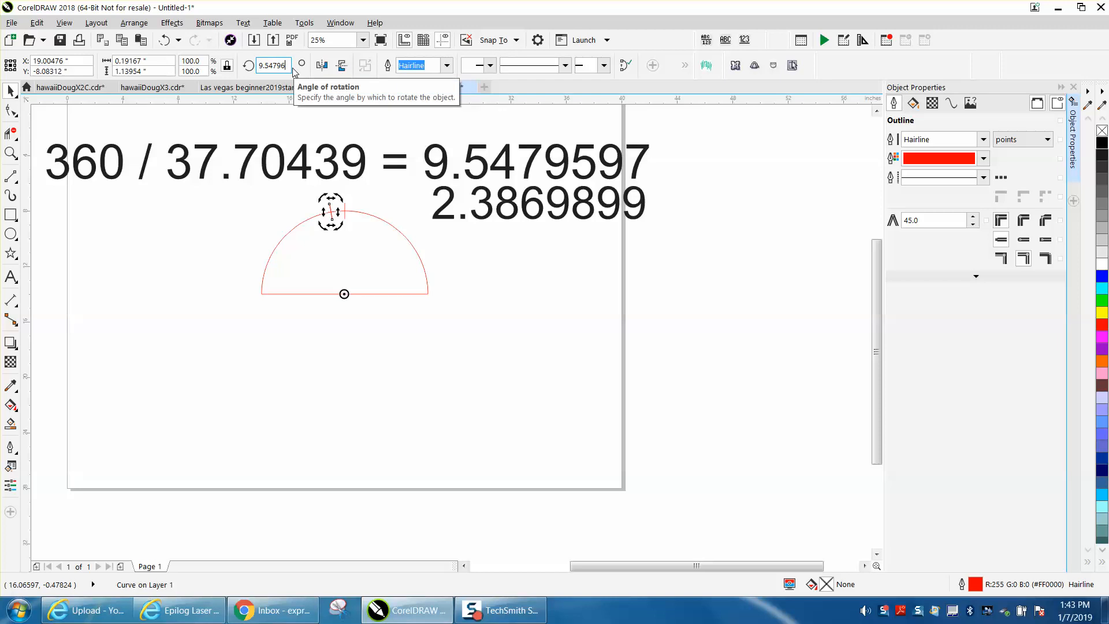
{"action": "type", "text": "+"}
{"action": "right_click", "coordinate": [290, 70]}
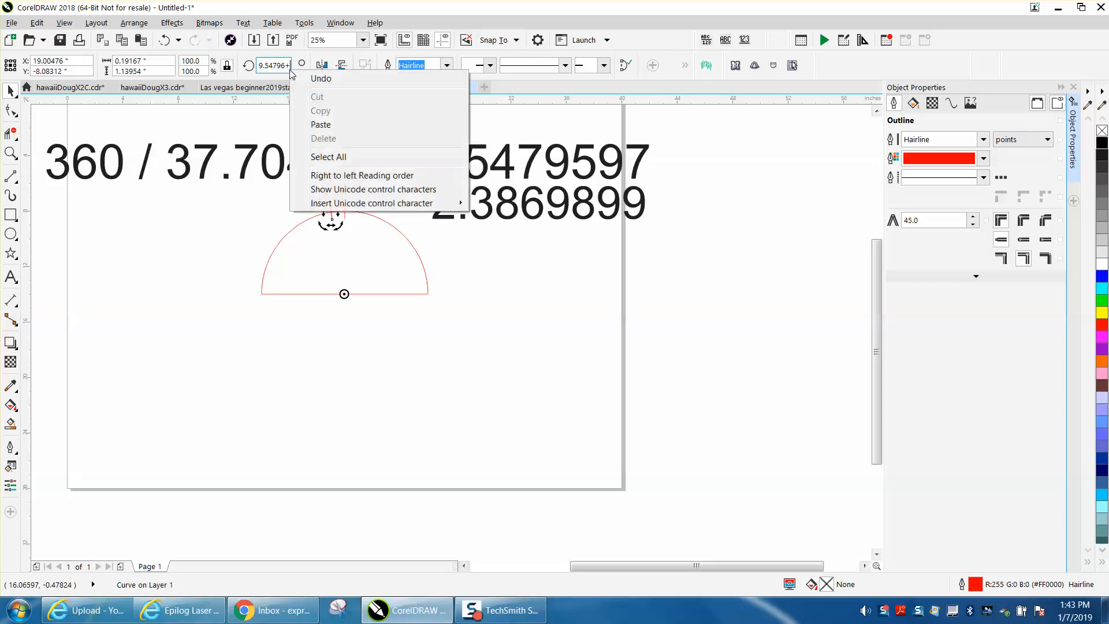
{"action": "left_click", "coordinate": [320, 124]}
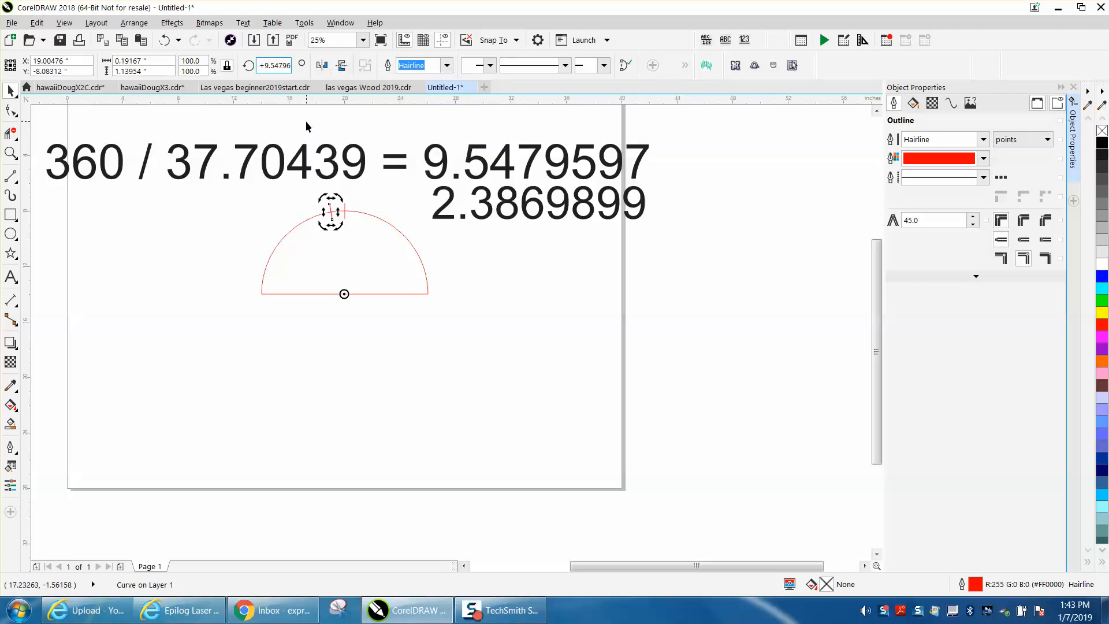
{"action": "key", "text": "Return"}
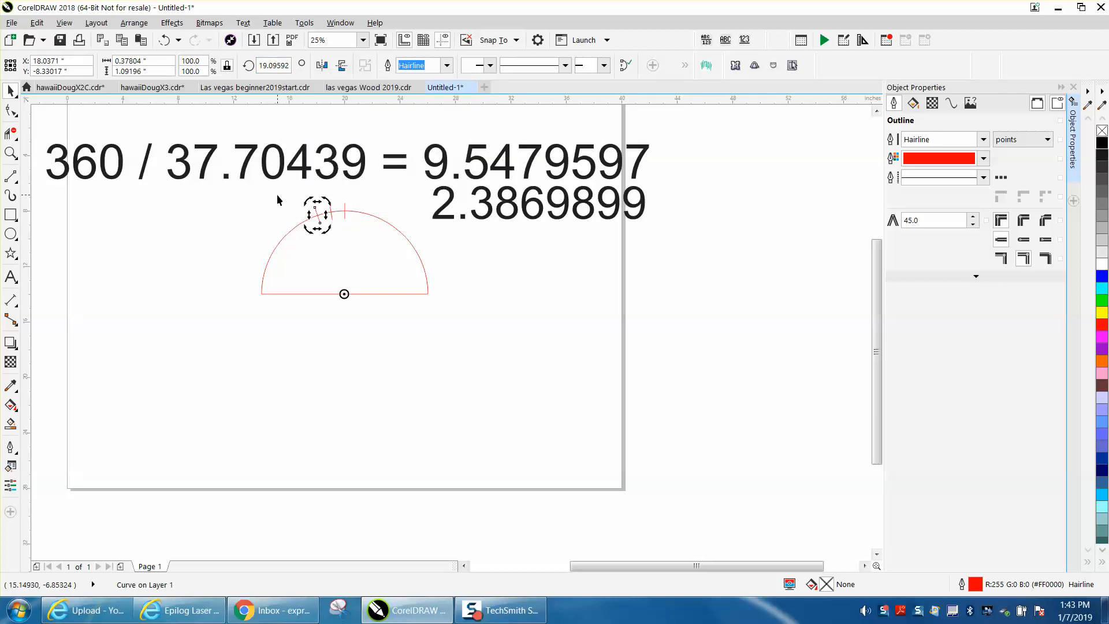
Repeat the rotated duplication along the arc until the last tick sits at 85.93164 degrees near the semicircle's left end.
{"action": "key", "text": "ctrl+r"}
{"action": "key", "text": "ctrl+r"}
{"action": "key", "text": "ctrl+r"}
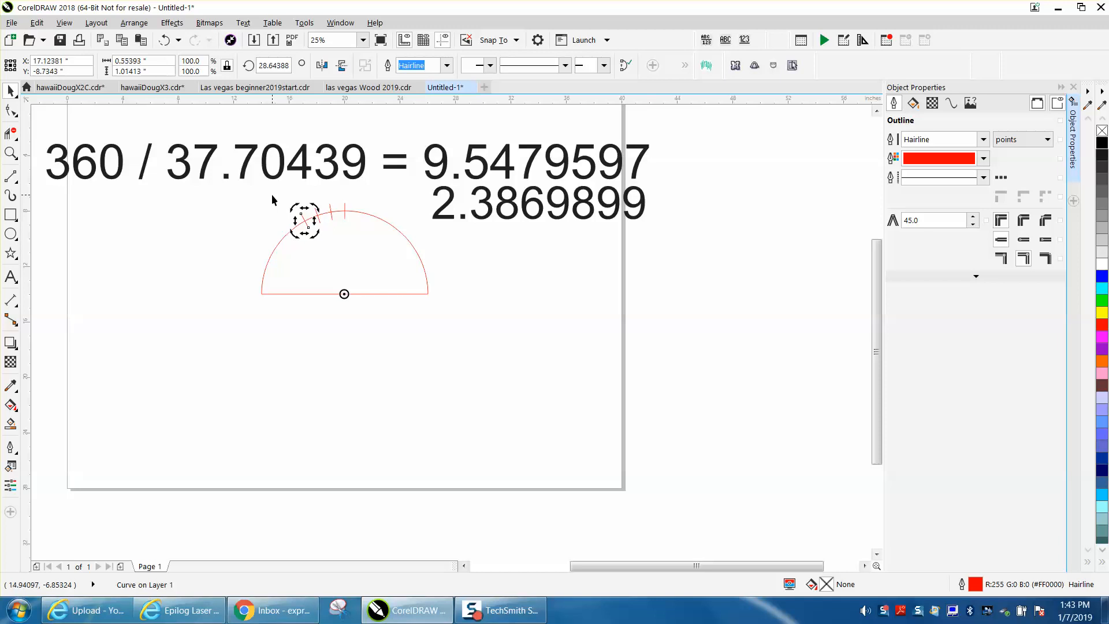
{"action": "key", "text": "ctrl+r"}
{"action": "key", "text": "ctrl+r"}
{"action": "key", "text": "ctrl+r"}
{"action": "key", "text": "ctrl+r"}
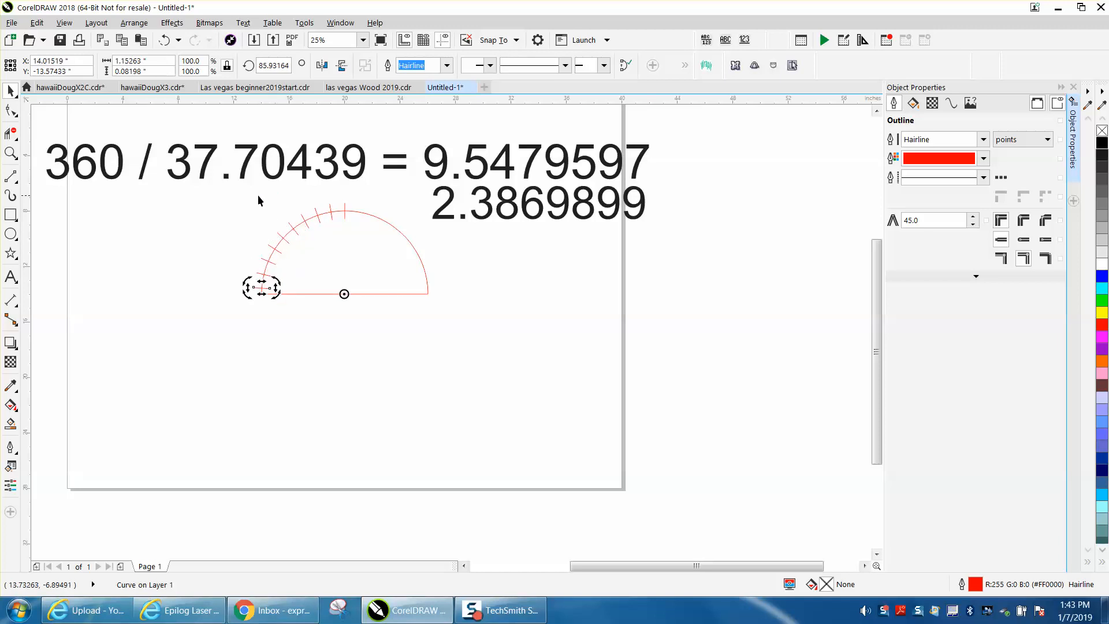
{"action": "left_click", "coordinate": [262, 192]}
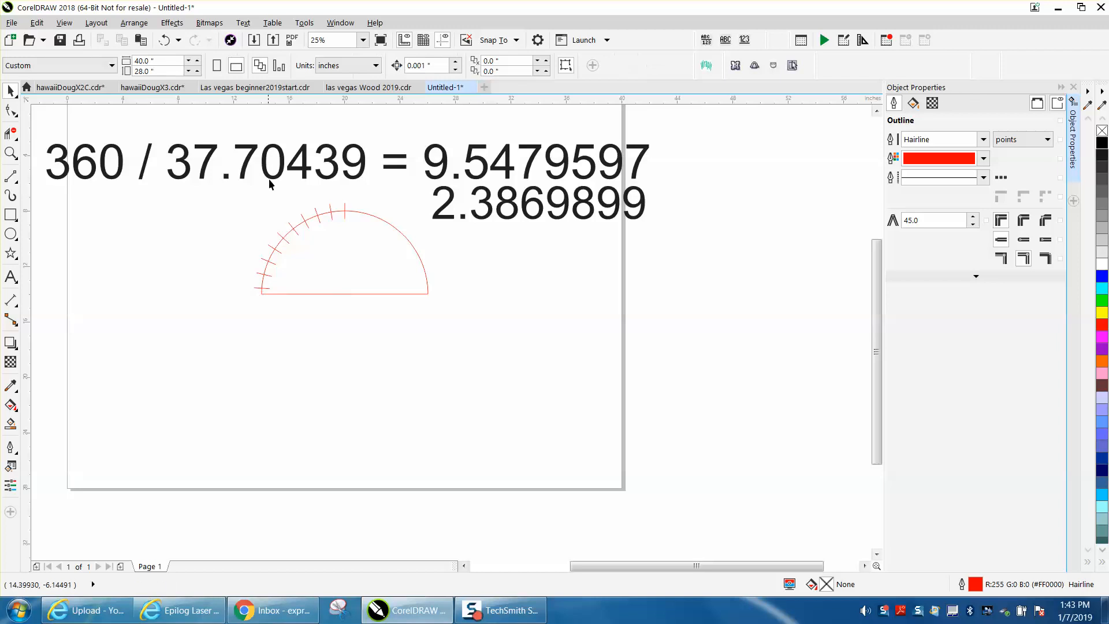
Delete all the rotated ticks along the semicircle's left side, keeping only the vertical tick at the top.
{"action": "left_click", "coordinate": [343, 214]}
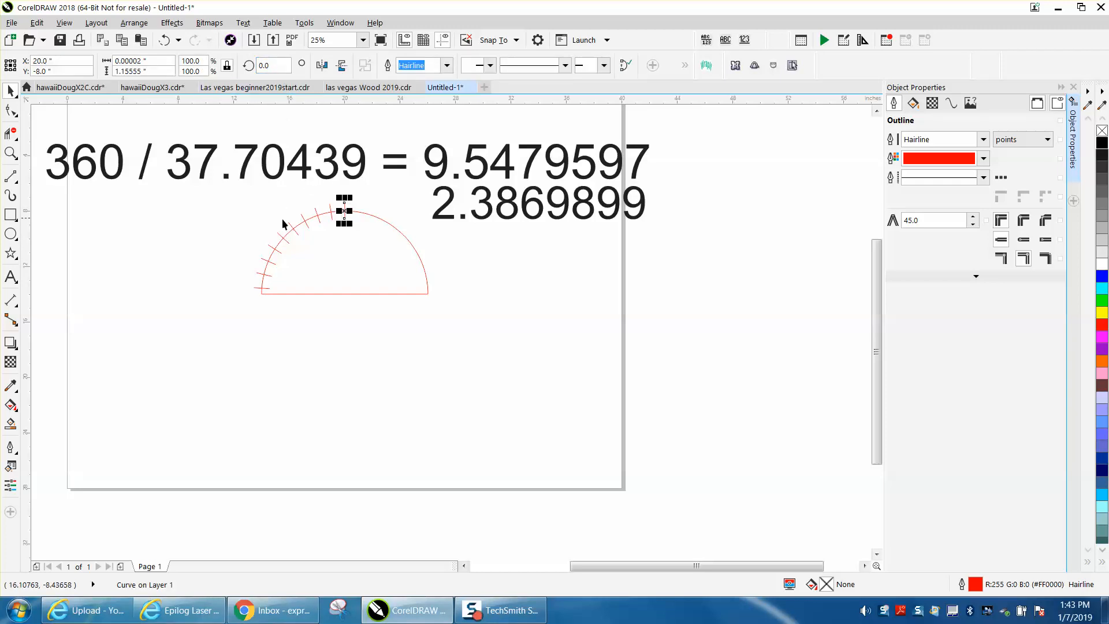
{"action": "left_click_drag", "start_coordinate": [333, 186], "coordinate": [225, 340]}
{"action": "key", "text": "Delete"}
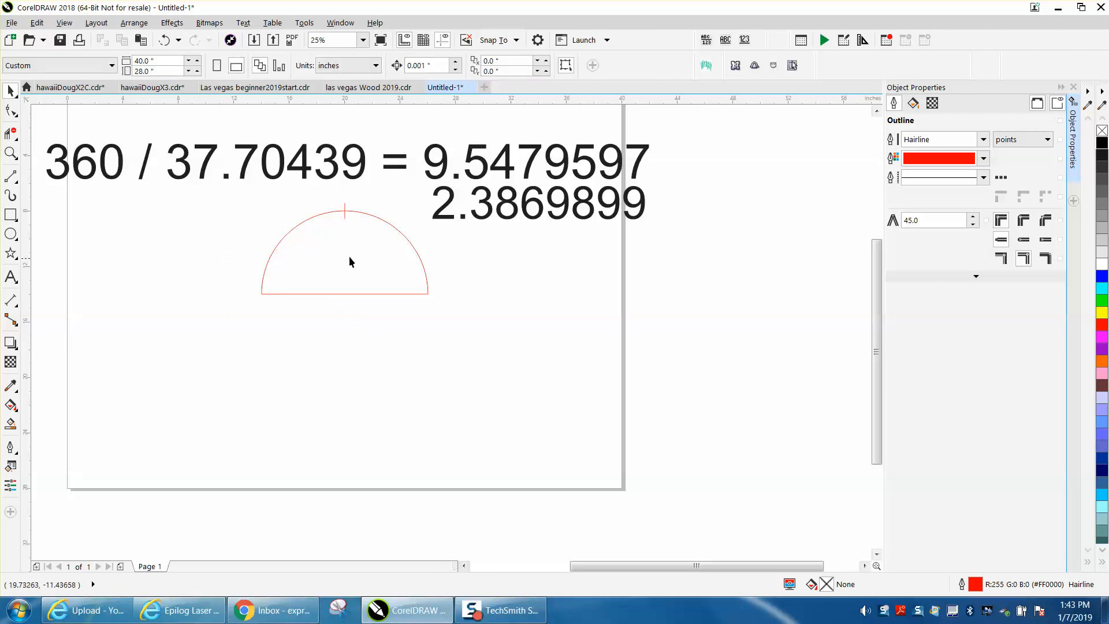
Try rotating the vertical tick to 101 degrees about its own center, and undo the rotation.
{"action": "left_click", "coordinate": [345, 214]}
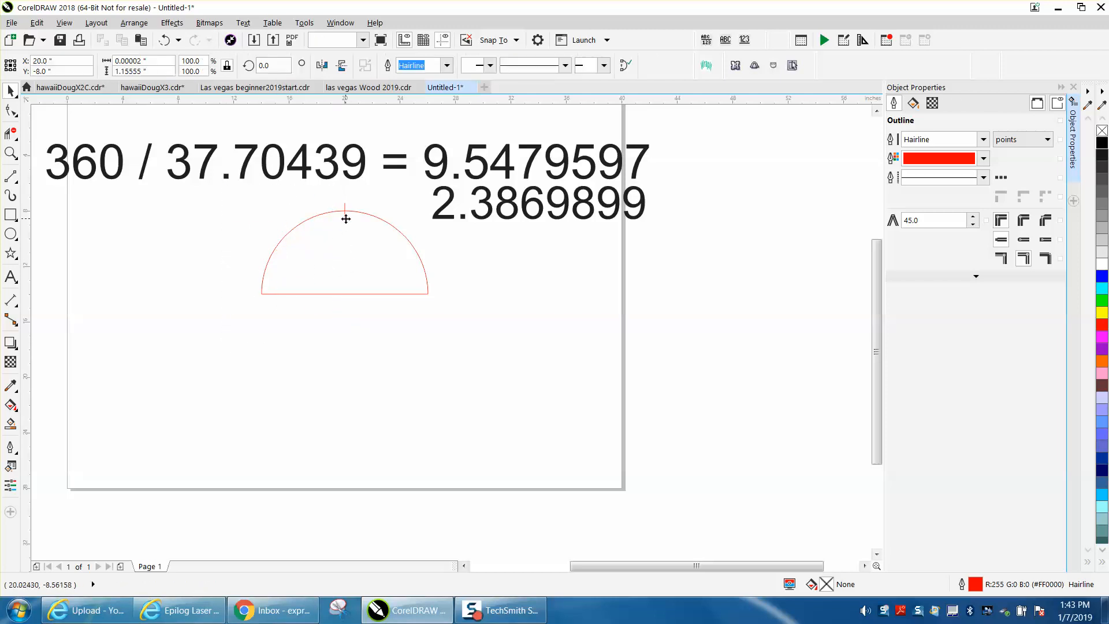
{"action": "double_click", "coordinate": [278, 63]}
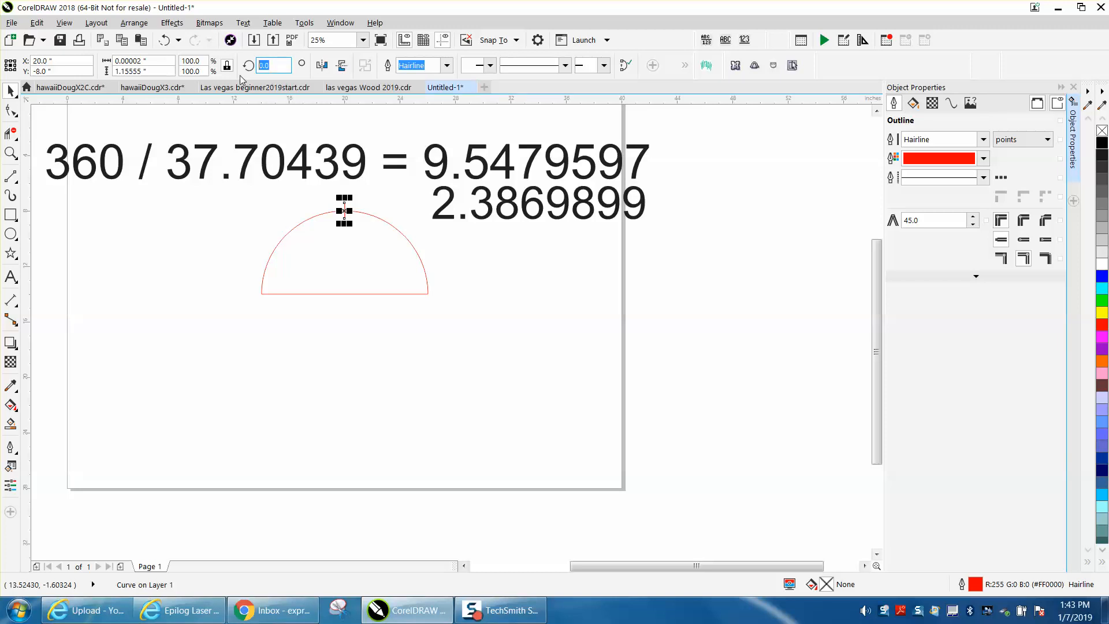
{"action": "type", "text": "101"}
{"action": "key", "text": "Return"}
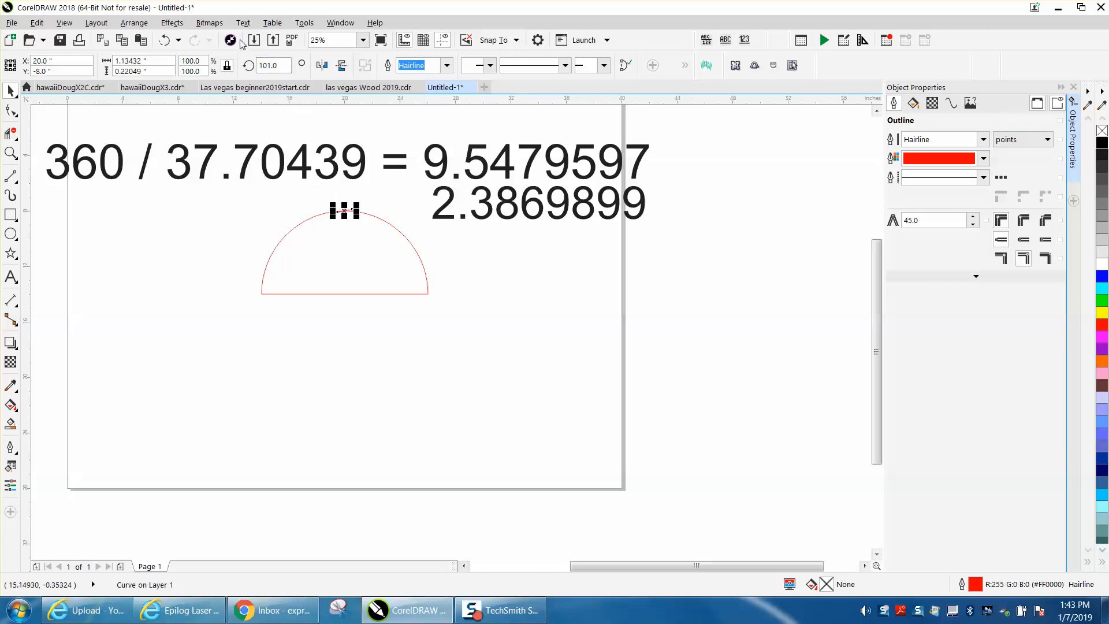
{"action": "left_click", "coordinate": [165, 41]}
Move the vertical tick's rotation center to the midpoint of the semicircle's base and reselect the tick for rotation.
{"action": "left_click", "coordinate": [349, 218]}
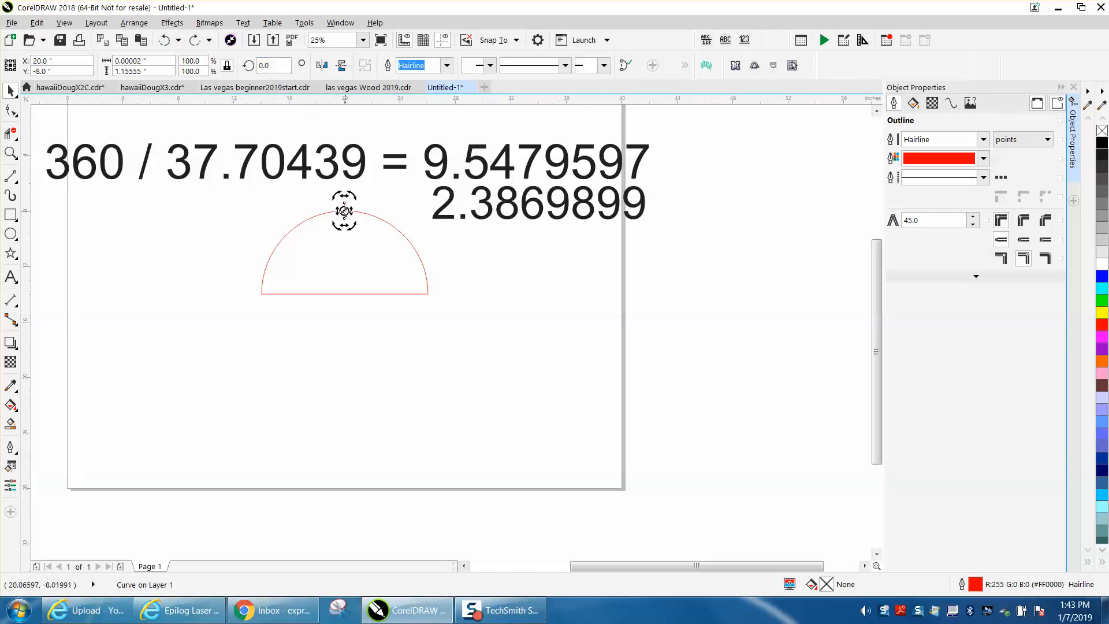
{"action": "left_click_drag", "start_coordinate": [344, 211], "coordinate": [346, 288]}
{"action": "left_click", "coordinate": [378, 226]}
{"action": "double_click", "coordinate": [345, 209]}
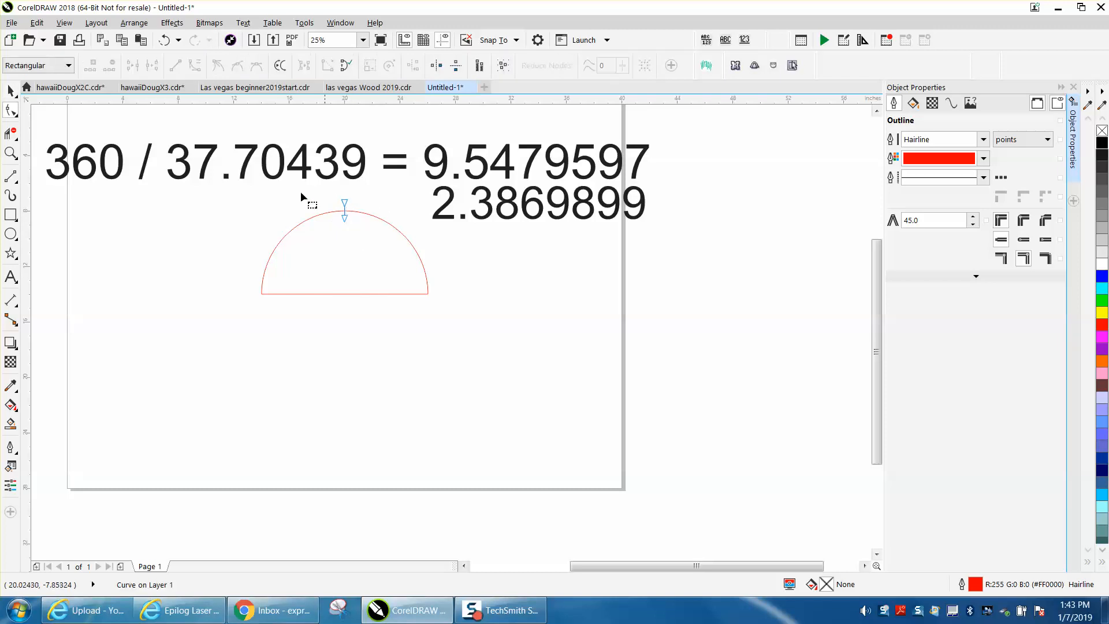
{"action": "key", "text": "space"}
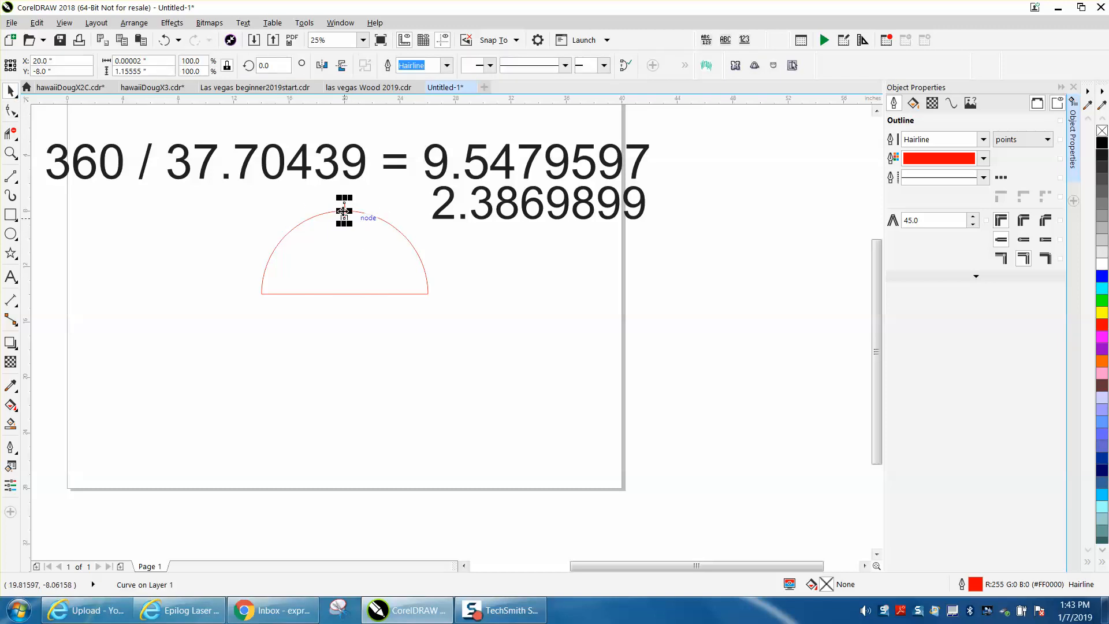
{"action": "left_click", "coordinate": [343, 221]}
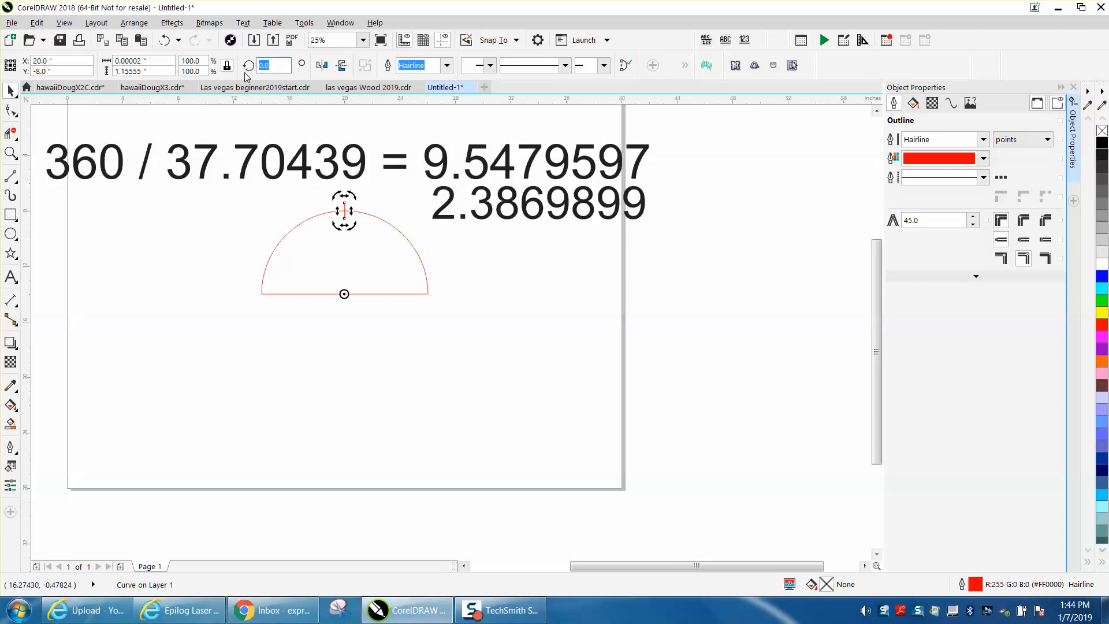
Create copies of the vertical tick at rotation angles of 10 and 20 degrees about the base midpoint, and delete both copies.
{"action": "type", "text": "10"}
{"action": "key", "text": "Return"}
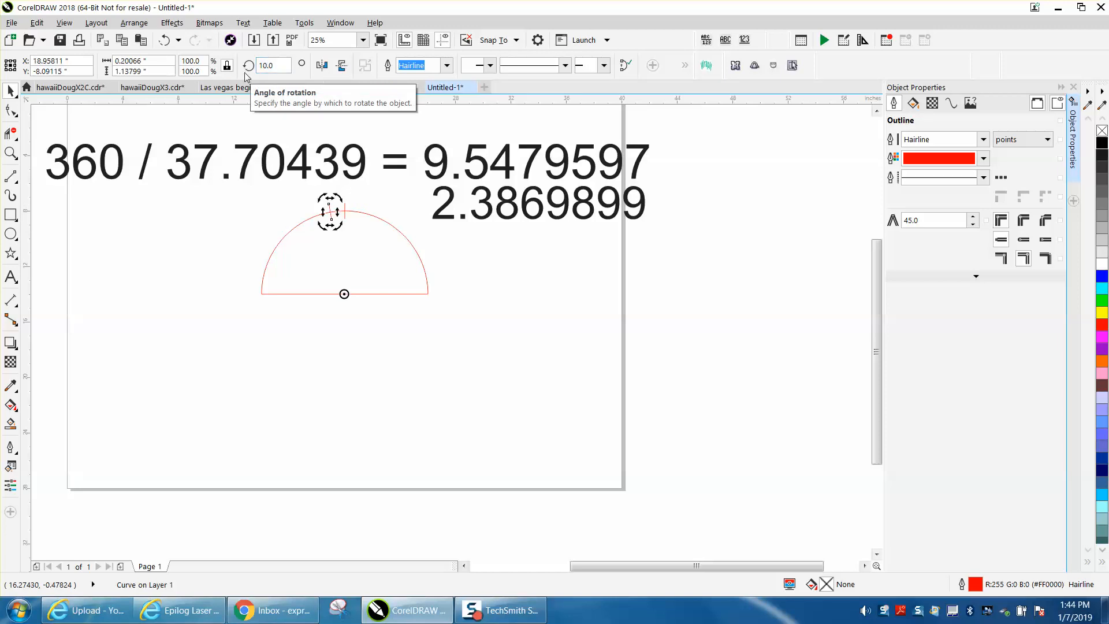
{"action": "left_click_drag", "start_coordinate": [276, 66], "coordinate": [209, 67]}
{"action": "type", "text": "20"}
{"action": "key", "text": "Return"}
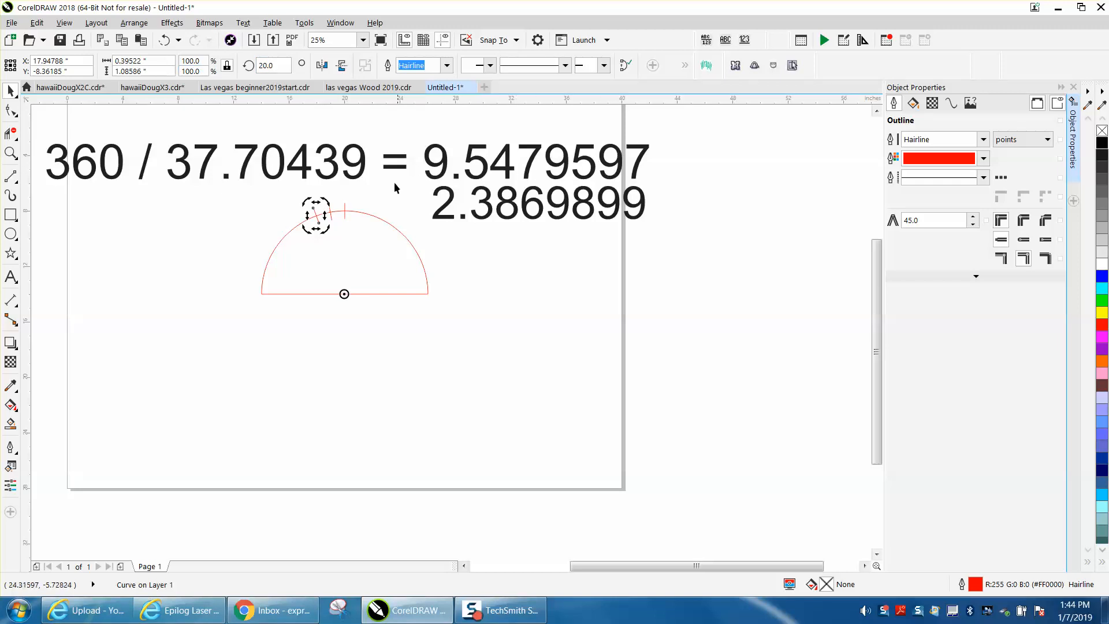
{"action": "left_click_drag", "start_coordinate": [303, 190], "coordinate": [342, 233]}
{"action": "key", "text": "Delete"}
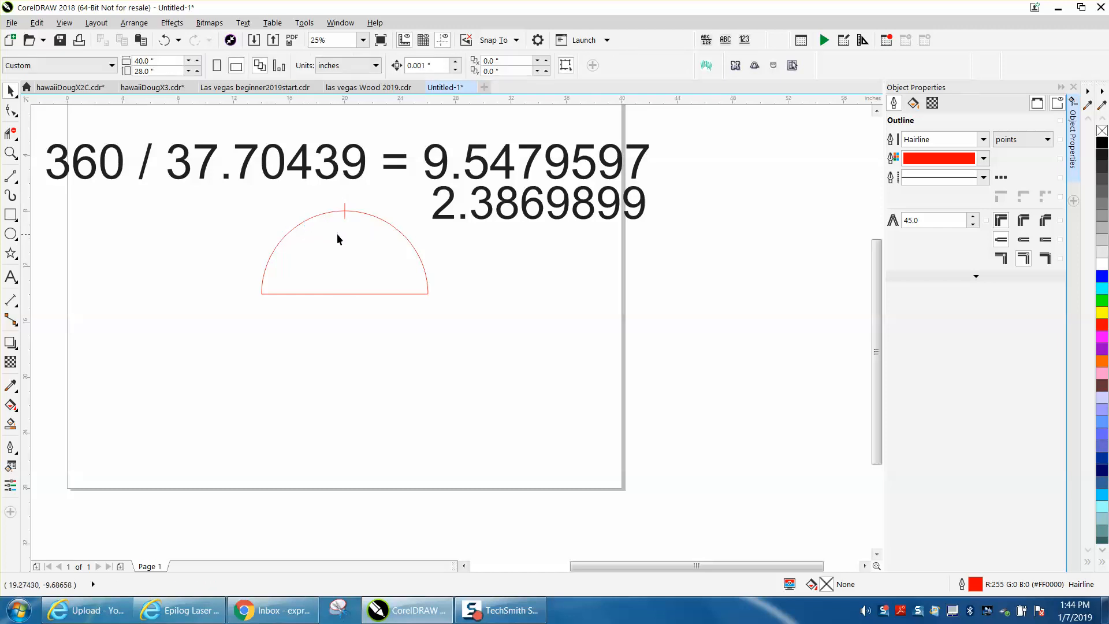
Place the vertical tick's rotation center at the midpoint of the semicircle's straight base, leaving the tick selected for rotation.
{"action": "left_click", "coordinate": [345, 220]}
{"action": "left_click", "coordinate": [345, 217]}
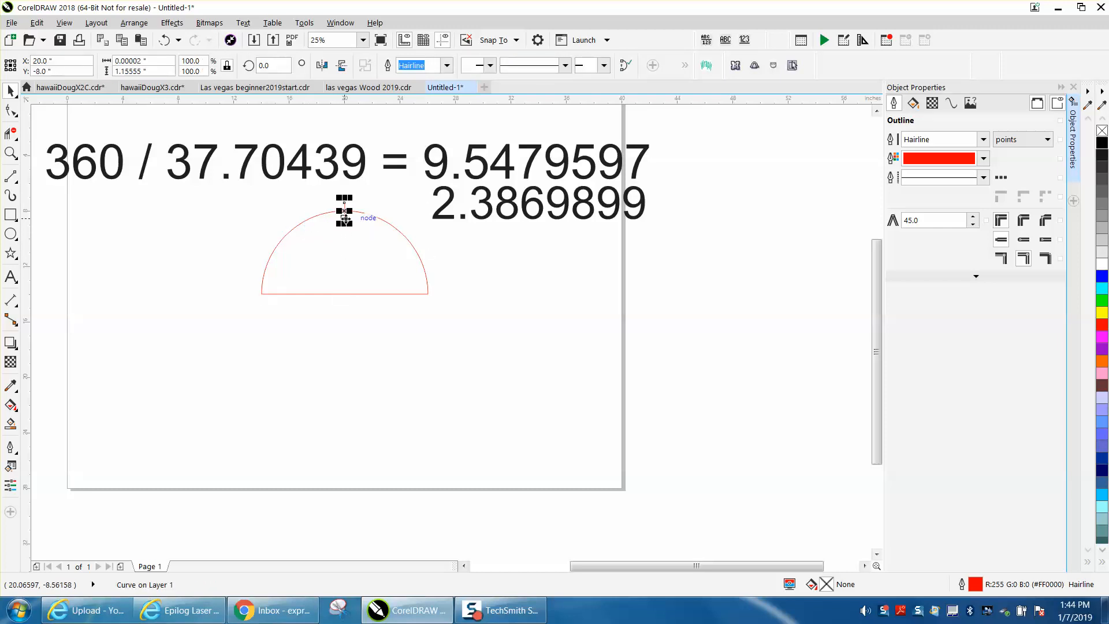
{"action": "left_click", "coordinate": [345, 218]}
{"action": "left_click_drag", "start_coordinate": [344, 210], "coordinate": [343, 288]}
{"action": "left_click", "coordinate": [455, 246]}
{"action": "left_click", "coordinate": [345, 213]}
{"action": "left_click", "coordinate": [344, 214]}
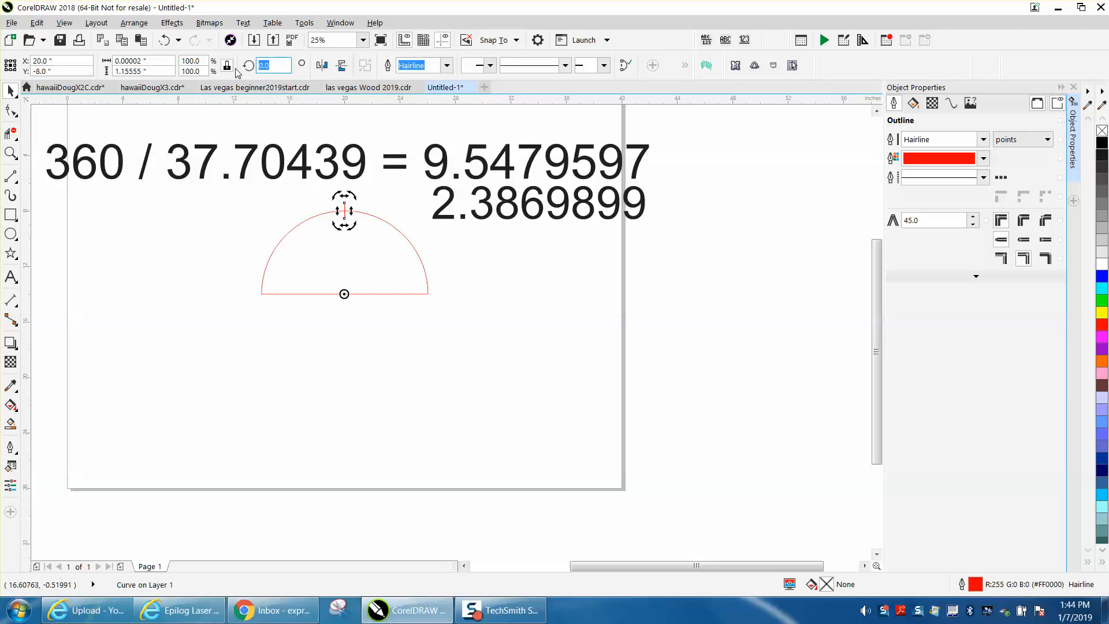
Create a copy of the vertical tick rotated by 9.5479597 degrees about the base midpoint.
{"action": "type", "text": "9."}
{"action": "type", "text": "5479597"}
{"action": "key", "text": "Return"}
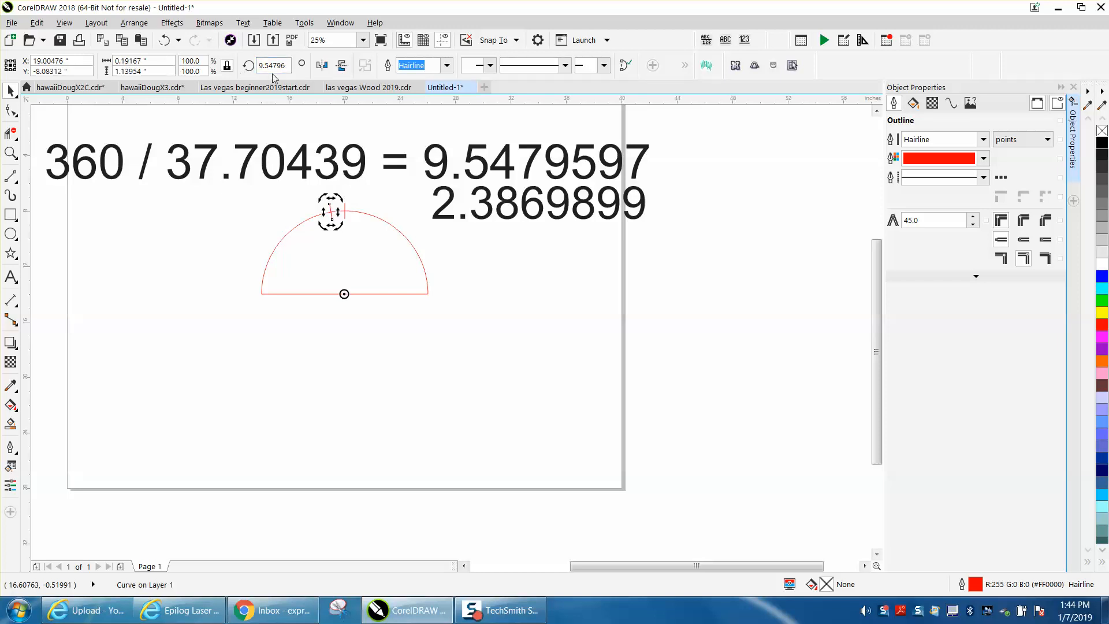
Create another copy of the rotated tick with its rotation angle set to 9.54796+9.54796.
{"action": "left_click_drag", "start_coordinate": [286, 66], "coordinate": [258, 67]}
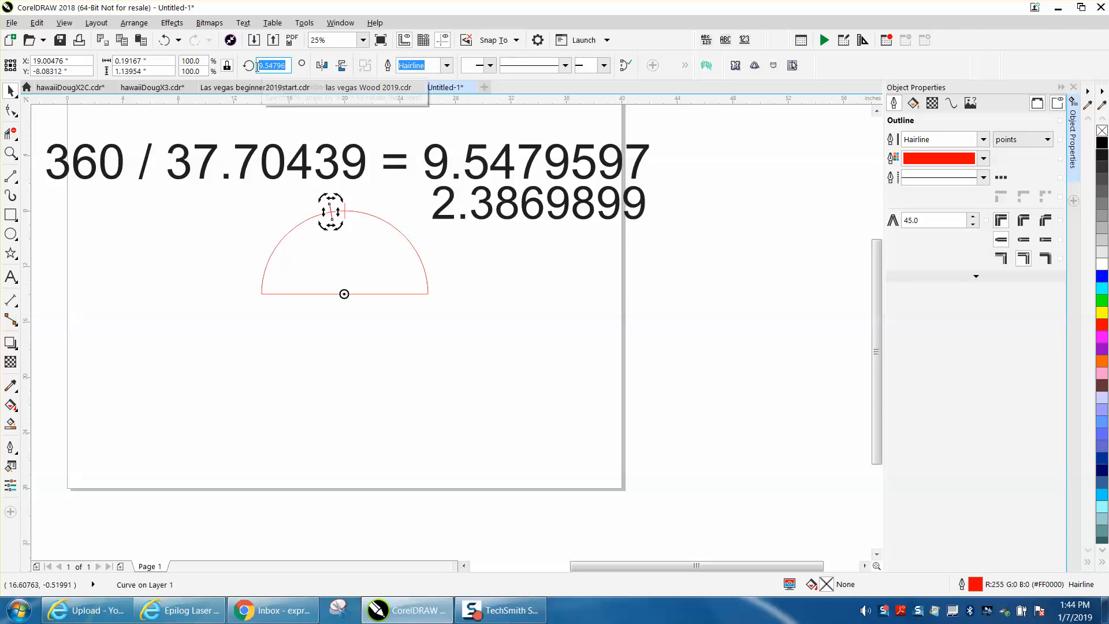
{"action": "right_click", "coordinate": [266, 68]}
{"action": "left_click", "coordinate": [295, 107]}
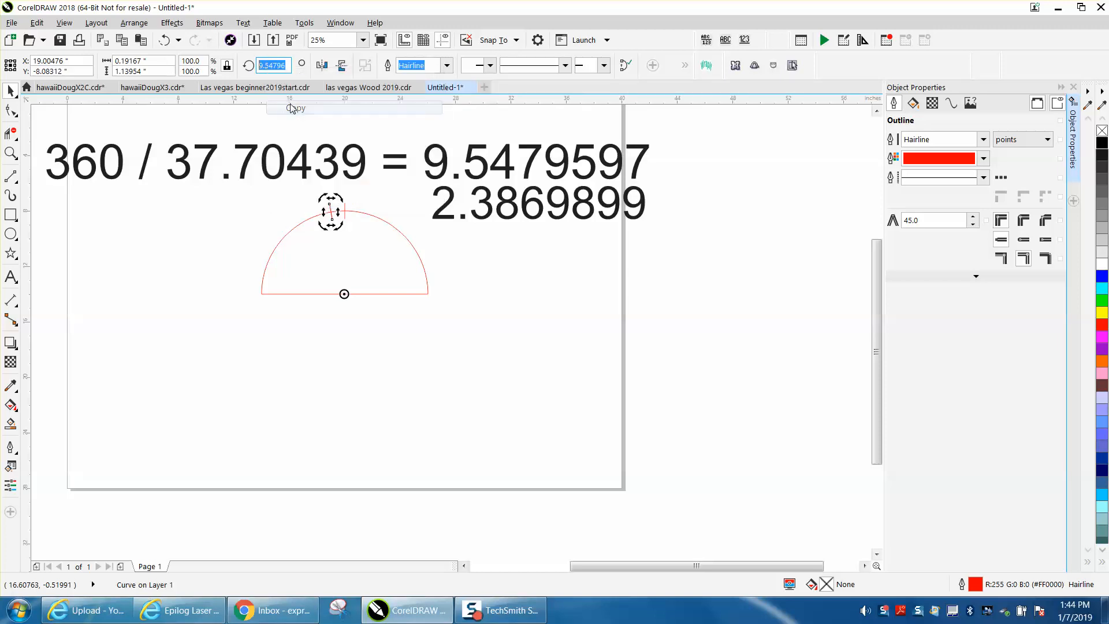
{"action": "left_click", "coordinate": [287, 66]}
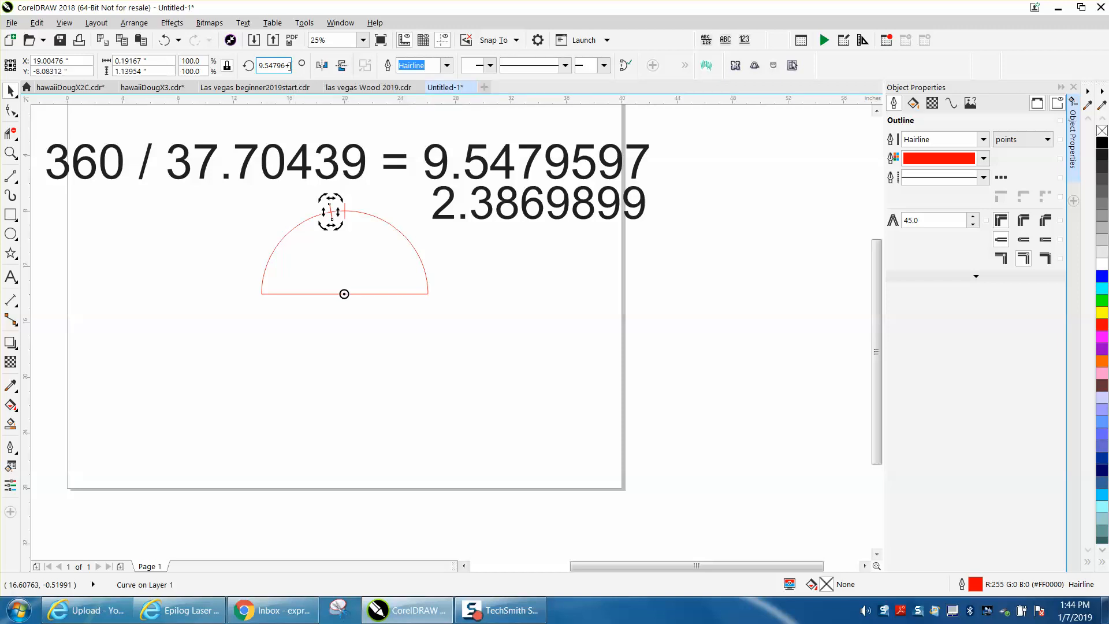
{"action": "right_click", "coordinate": [291, 67]}
{"action": "left_click", "coordinate": [312, 121]}
{"action": "key", "text": "Return"}
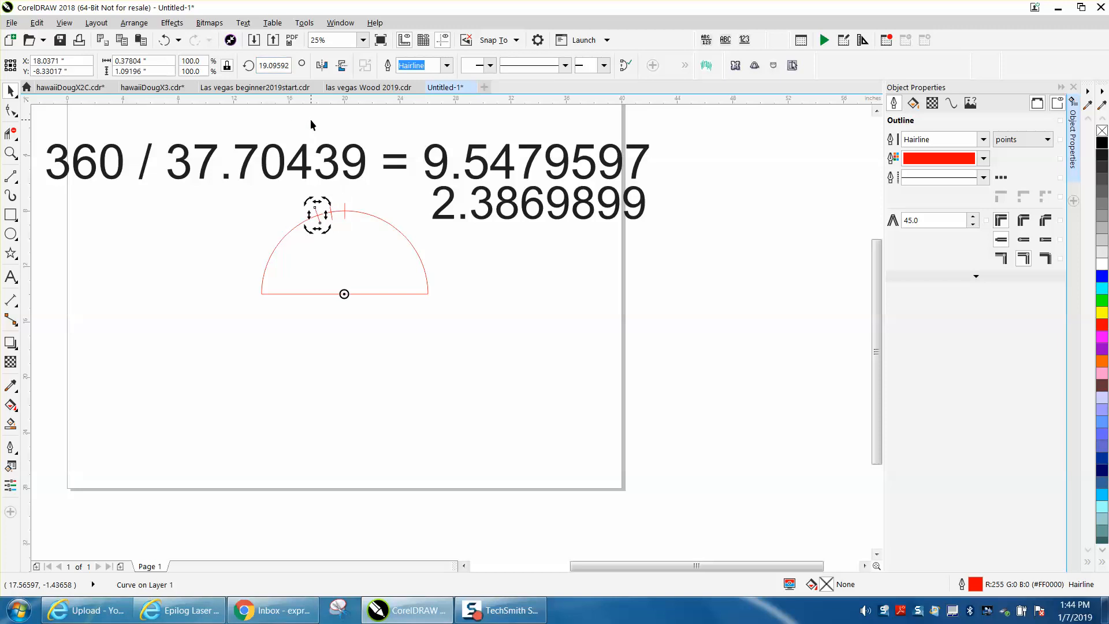
Repeat the rotated duplication once to add a third tick copy along the arc, and clear the selection.
{"action": "key", "text": "ctrl+r"}
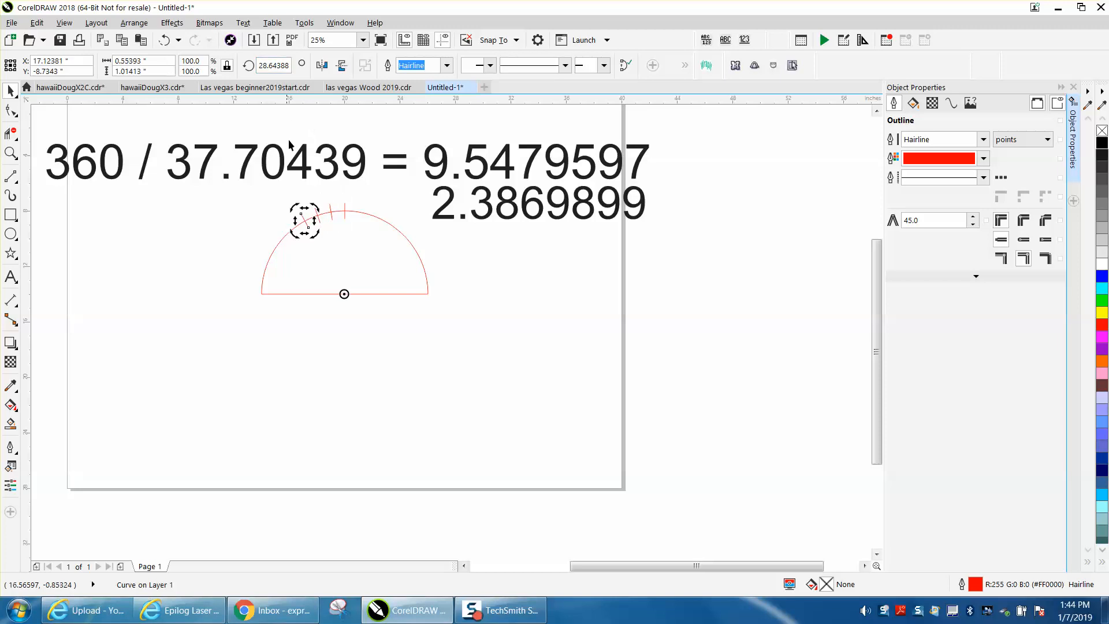
{"action": "left_click_drag", "start_coordinate": [292, 198], "coordinate": [324, 234]}
{"action": "left_click", "coordinate": [271, 213]}
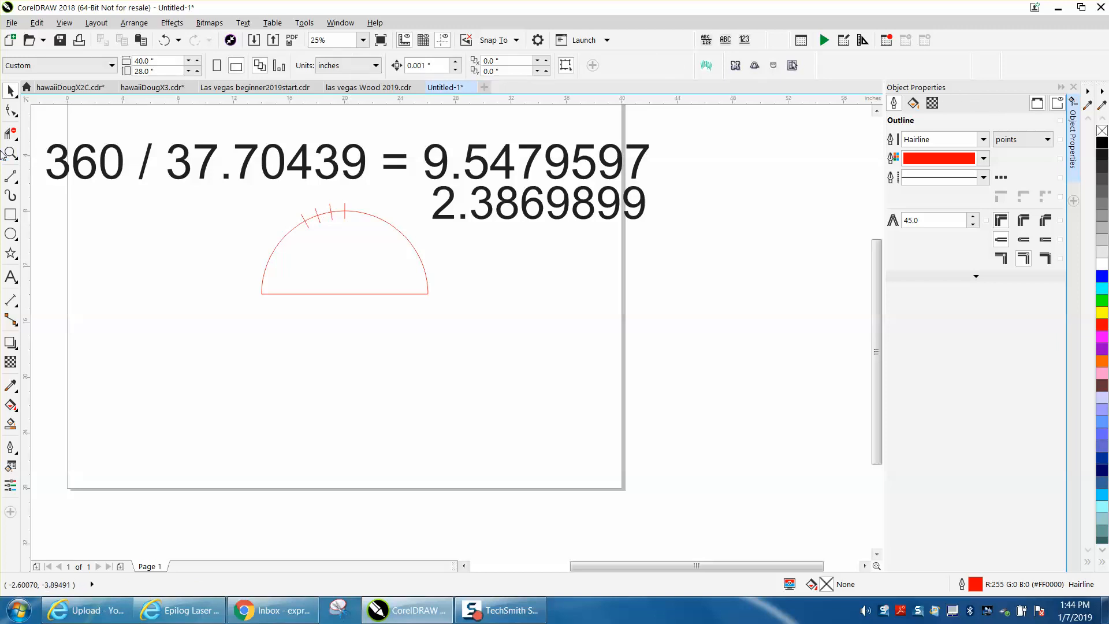
Draw a vertical line about 1.27 inches long inside the semicircle below the top tick and color its outline black.
{"action": "left_click", "coordinate": [11, 153]}
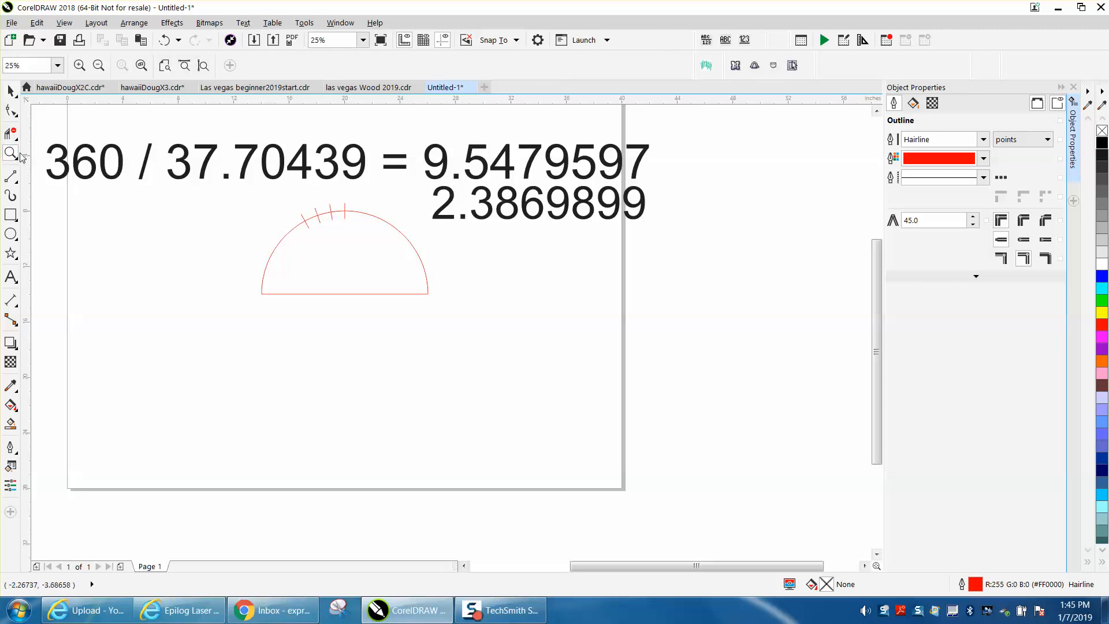
{"action": "left_click_drag", "start_coordinate": [264, 179], "coordinate": [708, 323]}
{"action": "left_click", "coordinate": [10, 91]}
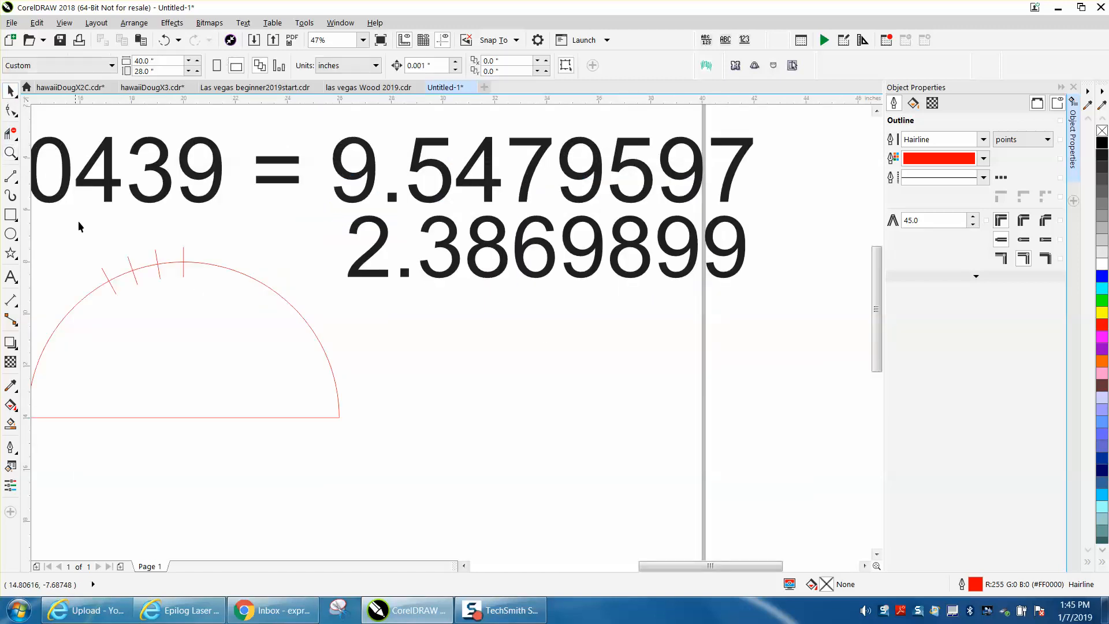
{"action": "left_click", "coordinate": [19, 308]}
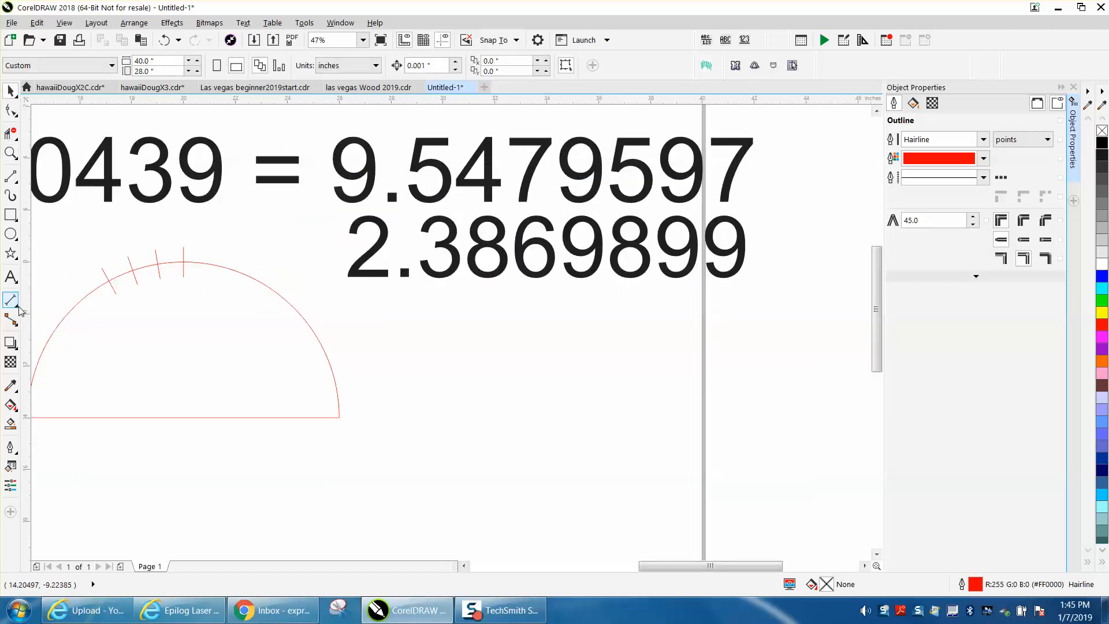
{"action": "left_click", "coordinate": [208, 329]}
{"action": "left_click", "coordinate": [13, 181]}
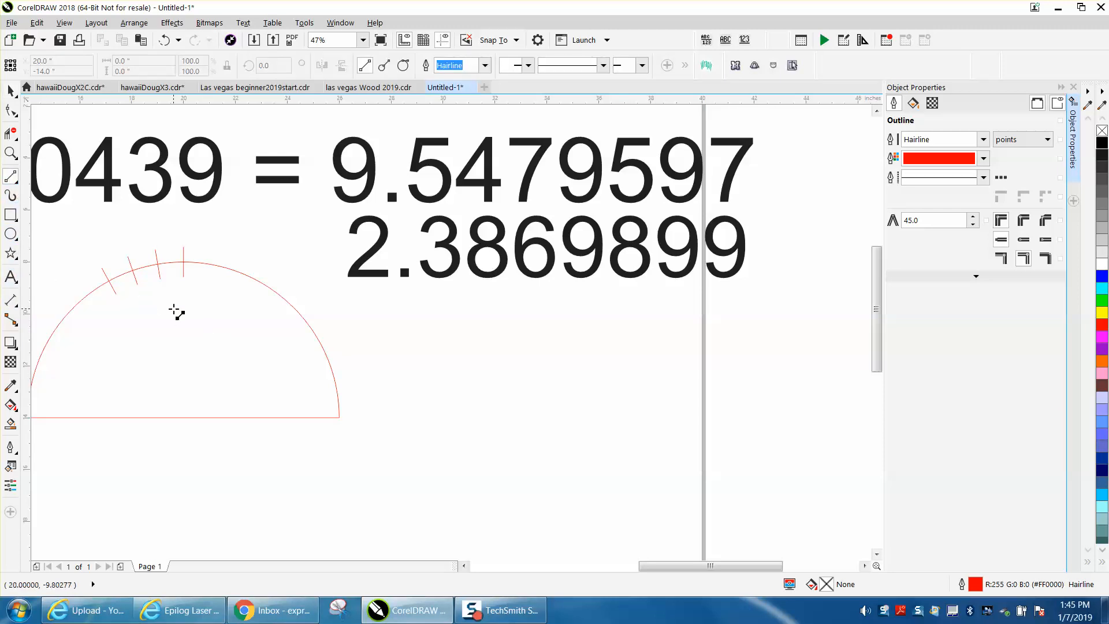
{"action": "left_click_drag", "start_coordinate": [173, 310], "coordinate": [173, 341]}
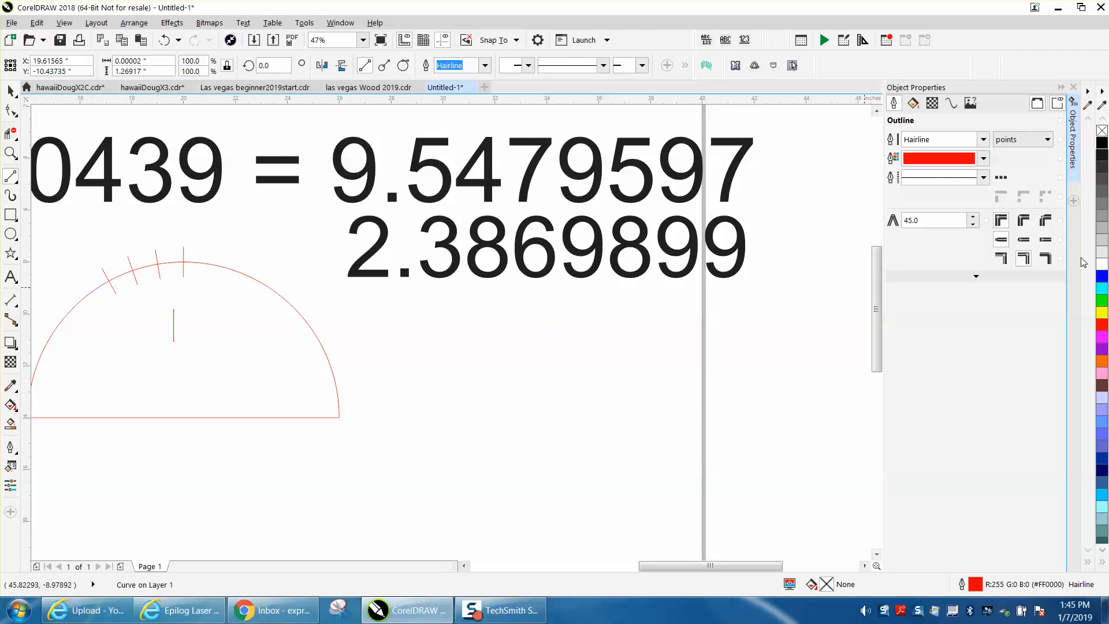
{"action": "right_click", "coordinate": [1101, 144]}
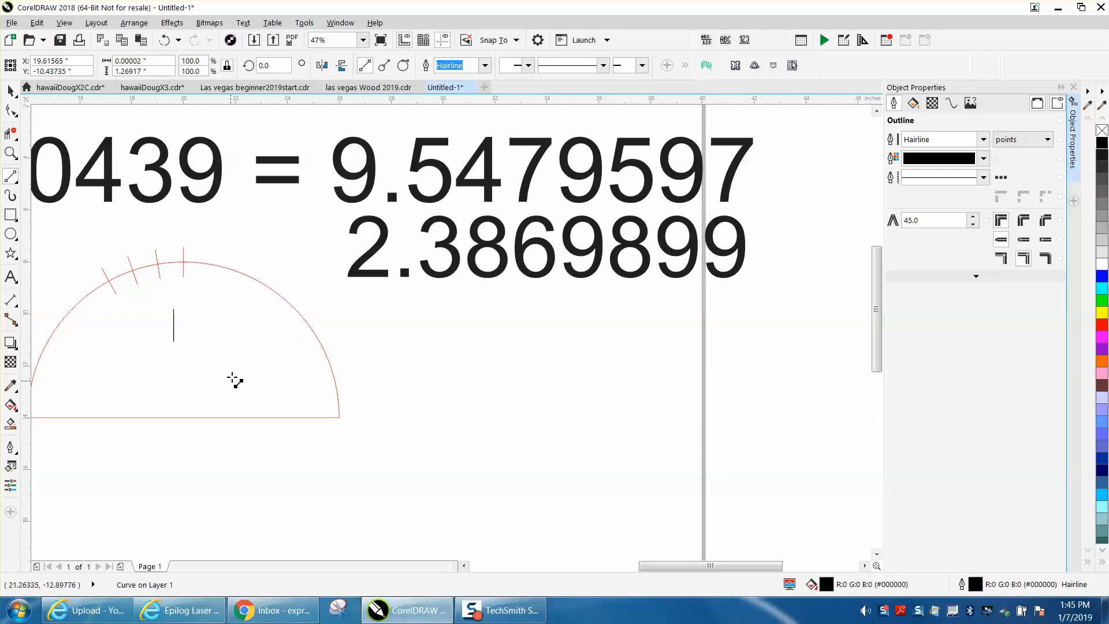
Center the black line on the top vertical tick and move its rotation center to the midpoint of the semicircle's base.
{"action": "left_click", "coordinate": [11, 90]}
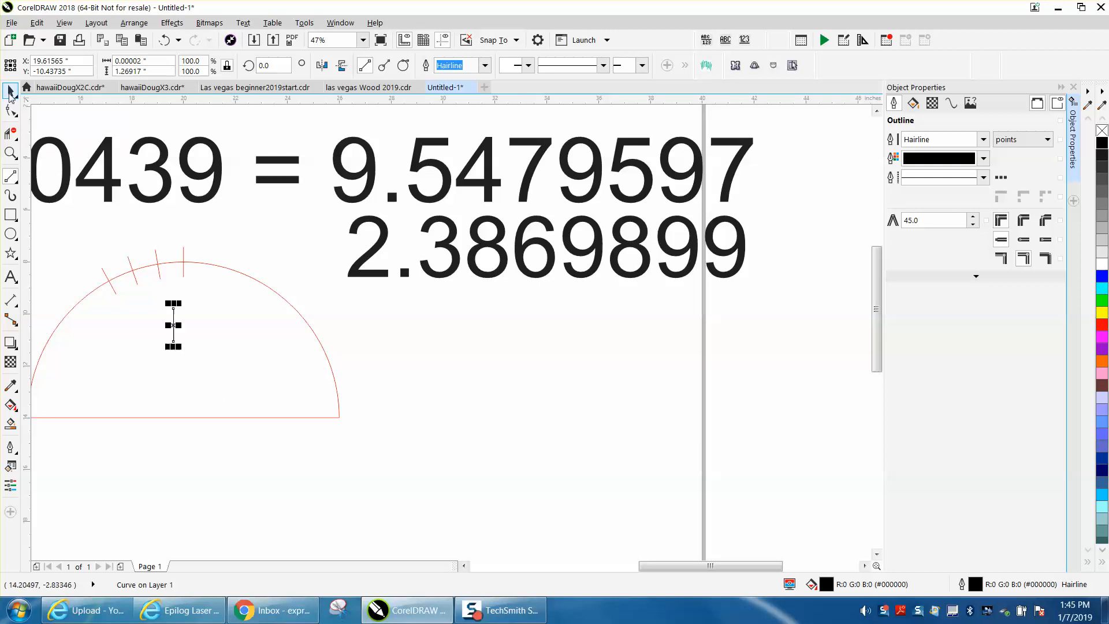
{"action": "left_click_drag", "start_coordinate": [179, 324], "coordinate": [187, 263]}
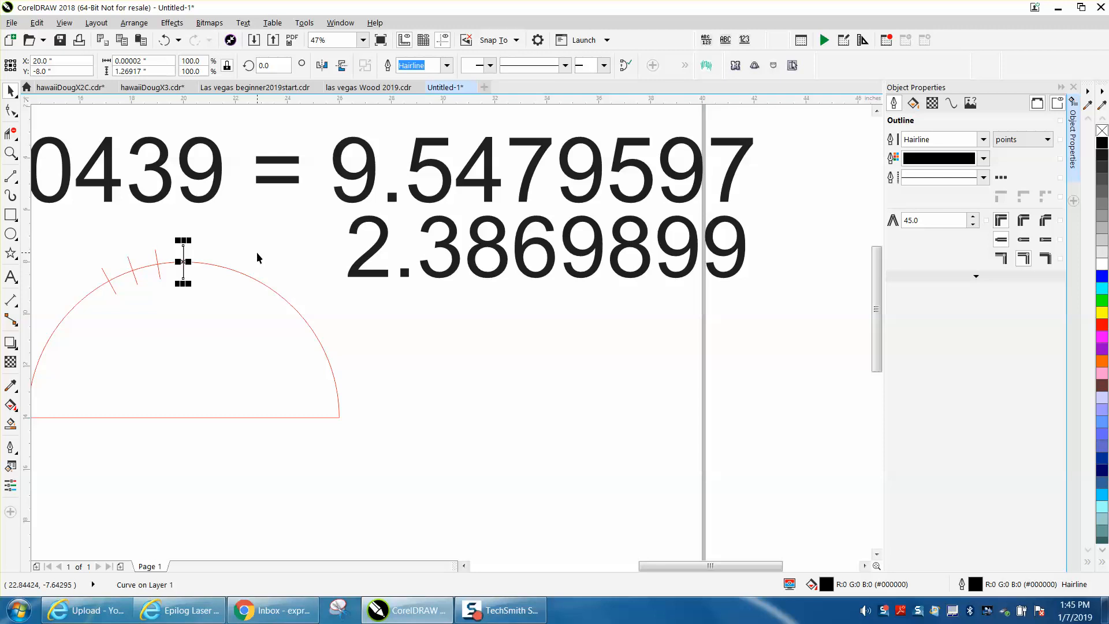
{"action": "left_click", "coordinate": [183, 261]}
{"action": "left_click_drag", "start_coordinate": [183, 262], "coordinate": [183, 417]}
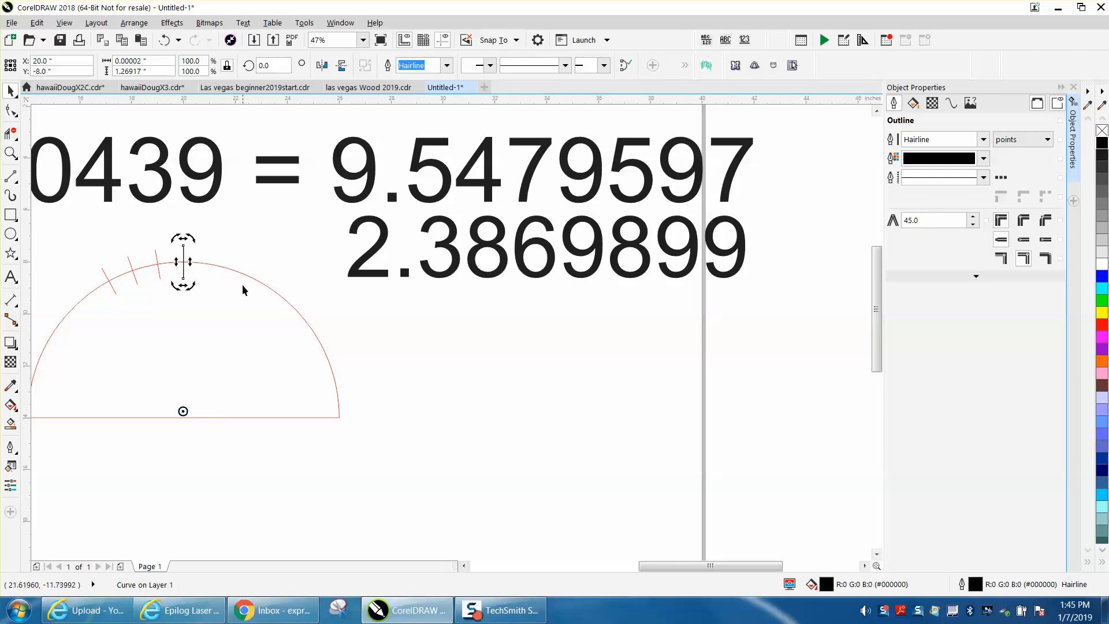
{"action": "left_click", "coordinate": [242, 256]}
{"action": "left_click", "coordinate": [188, 263]}
{"action": "left_click", "coordinate": [184, 260]}
Create a copy of the black tick rotated by 2.3869899 degrees about the base midpoint.
{"action": "left_click", "coordinate": [268, 65]}
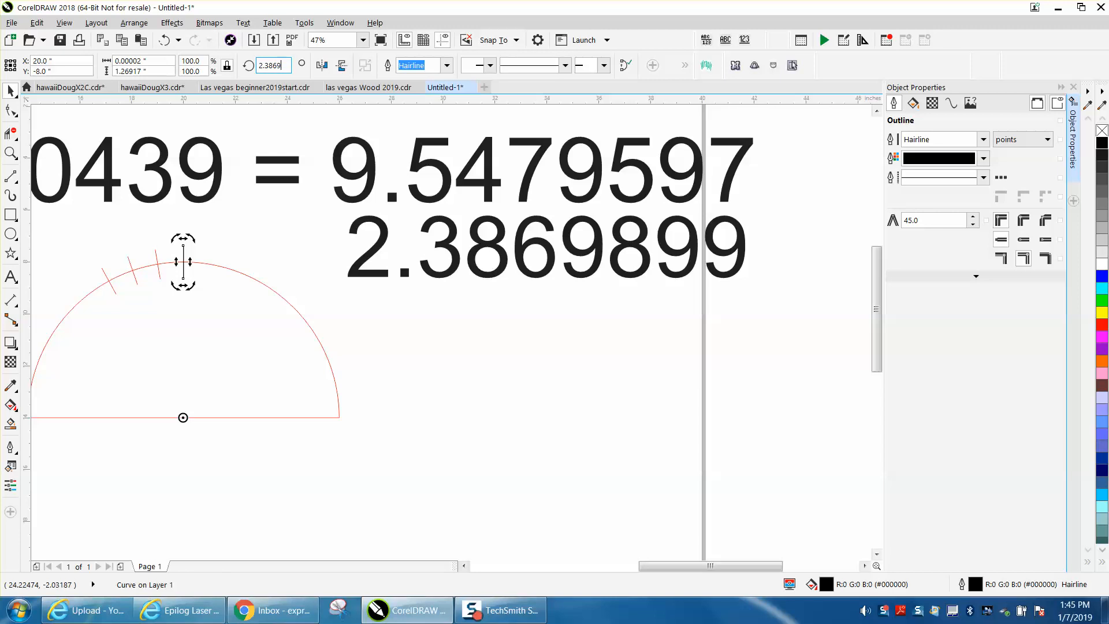
{"action": "type", "text": "2.3869899"}
{"action": "key", "text": "Return"}
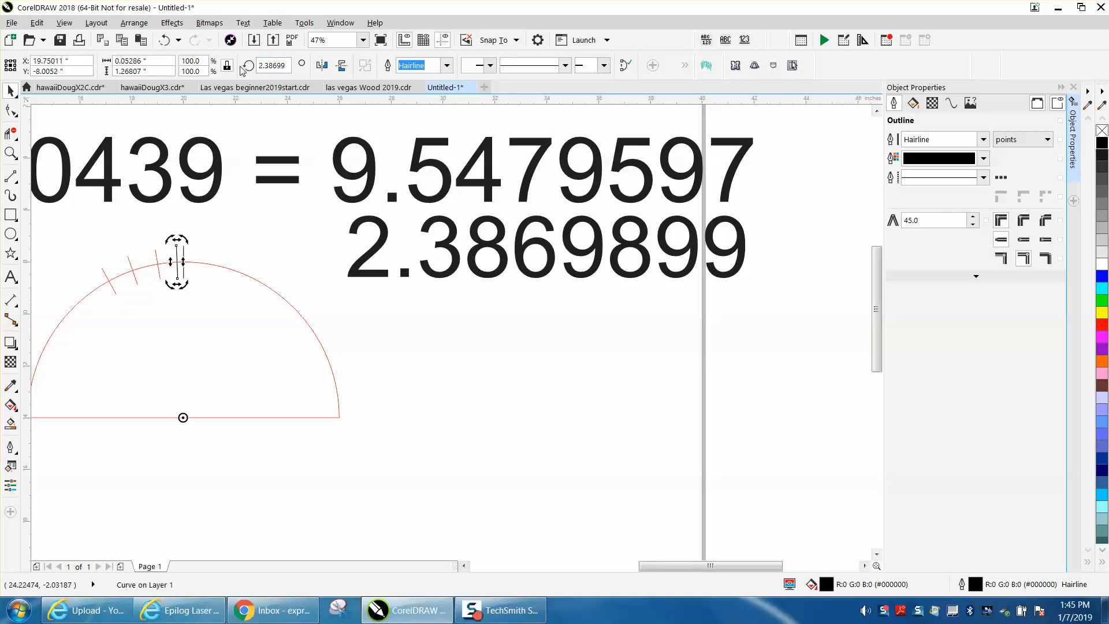
Copy the black tick with another 2.38699 degrees added to its rotation, repeat the duplication up to the first red tick, and clear the selection.
{"action": "double_click", "coordinate": [287, 65]}
{"action": "right_click", "coordinate": [268, 69]}
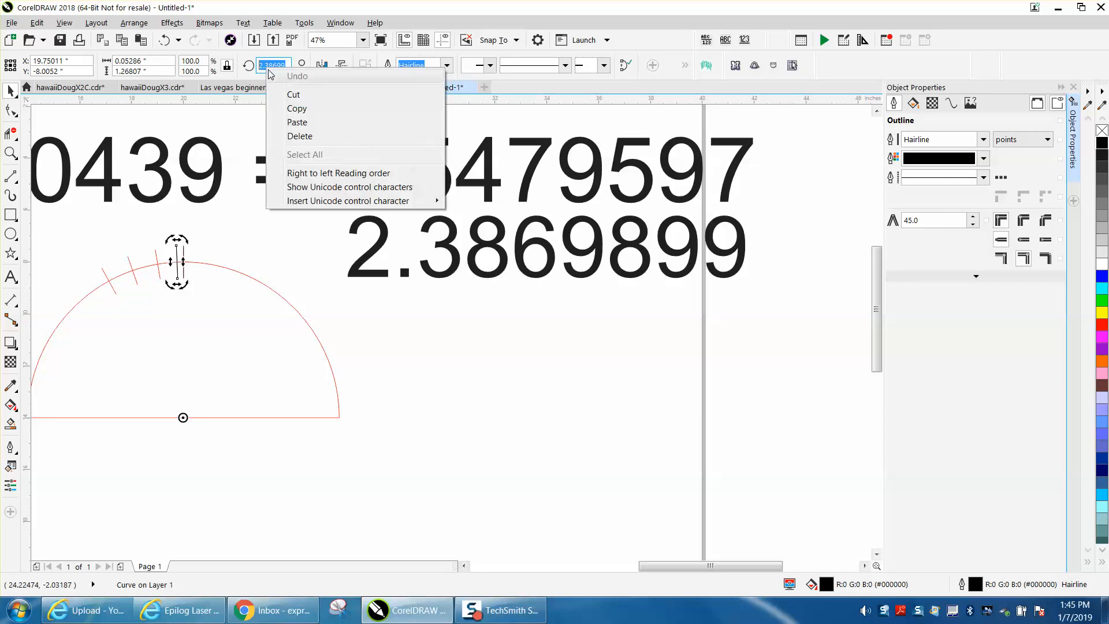
{"action": "left_click", "coordinate": [300, 109]}
{"action": "left_click", "coordinate": [288, 65]}
{"action": "type", "text": "+"}
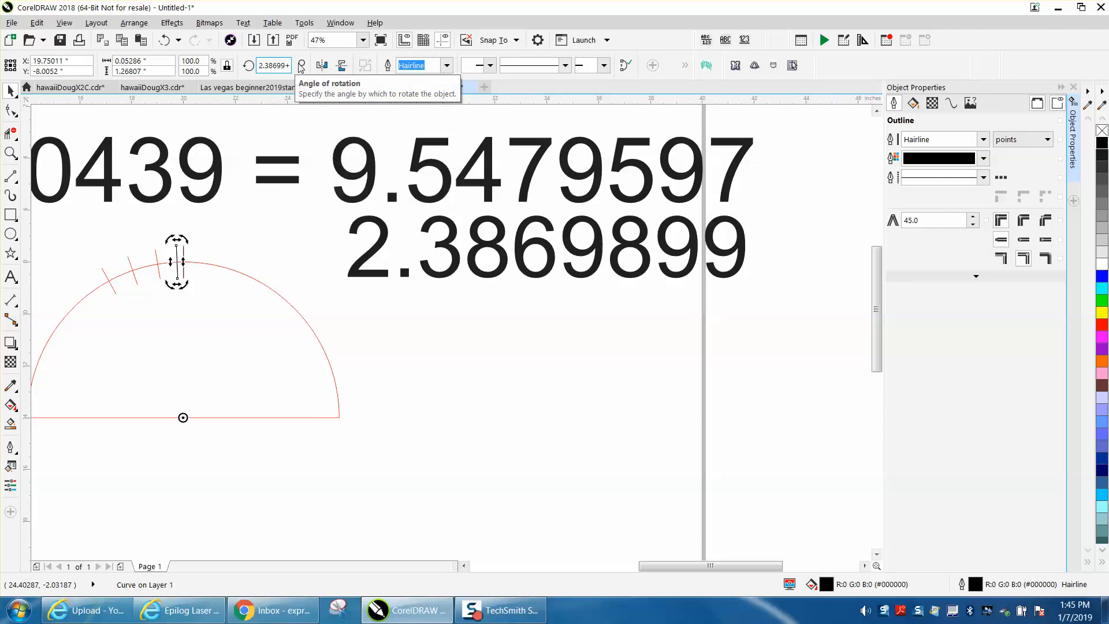
{"action": "right_click", "coordinate": [291, 64]}
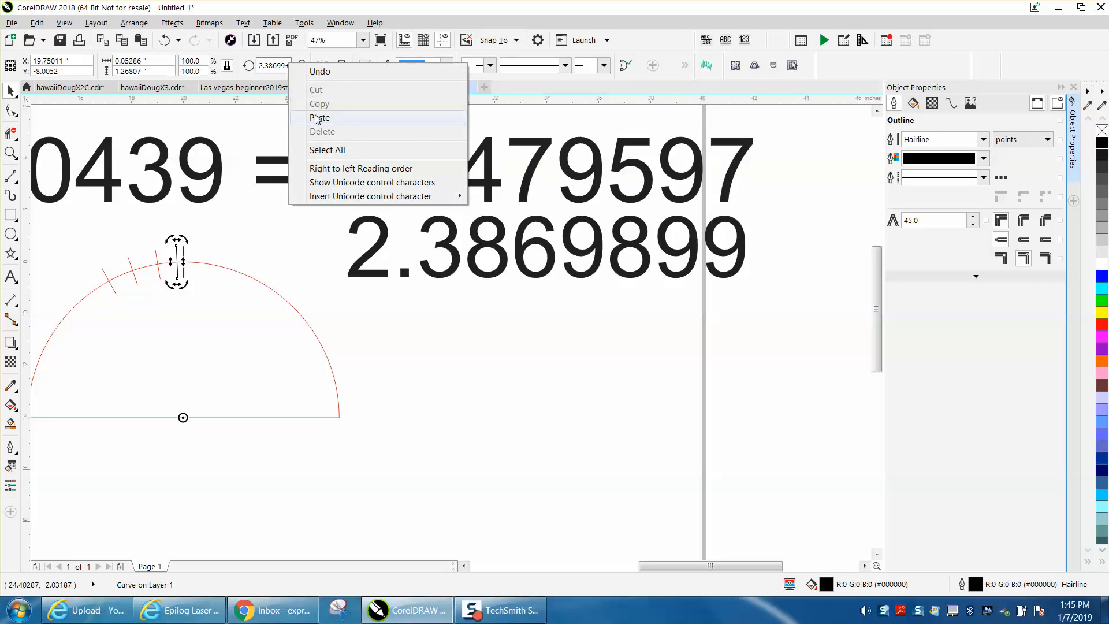
{"action": "left_click", "coordinate": [314, 118]}
{"action": "key", "text": "Return"}
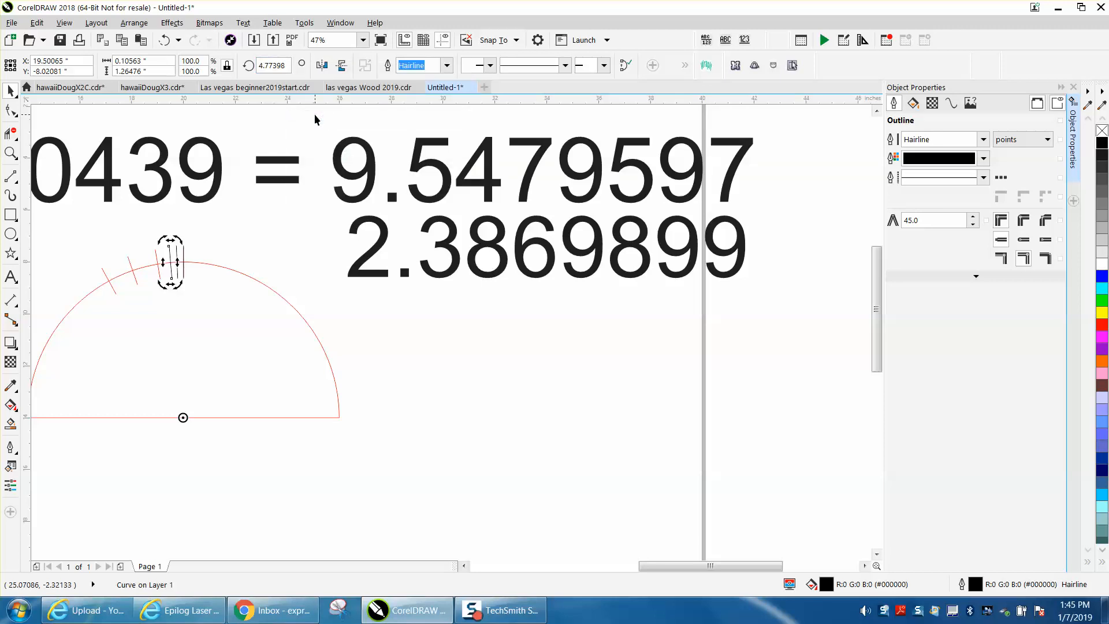
{"action": "key", "text": "ctrl+r"}
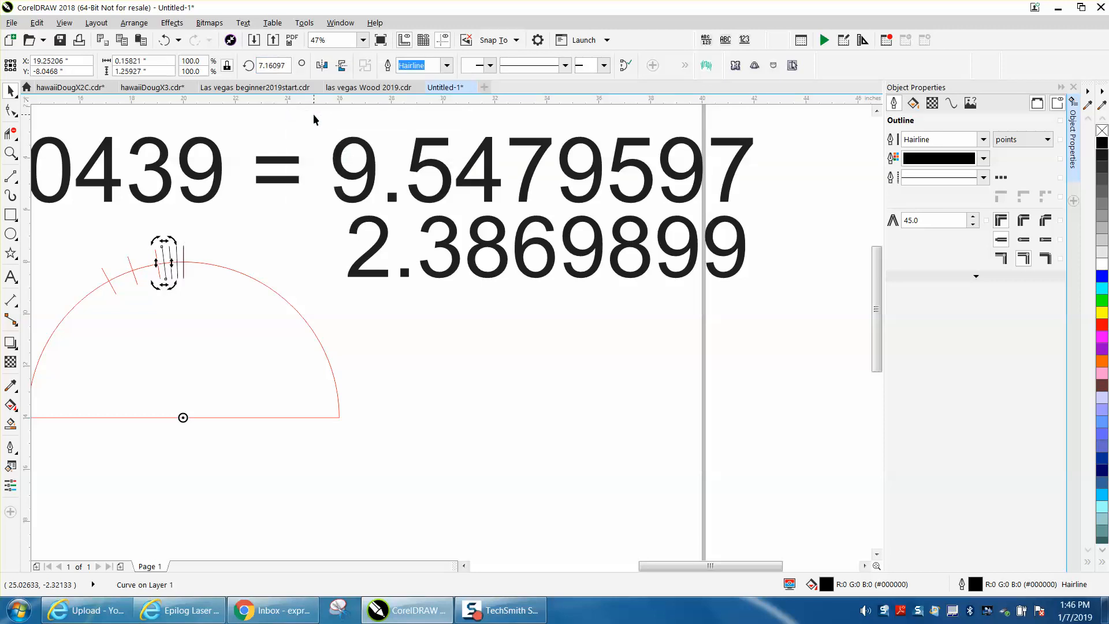
{"action": "left_click", "coordinate": [313, 118]}
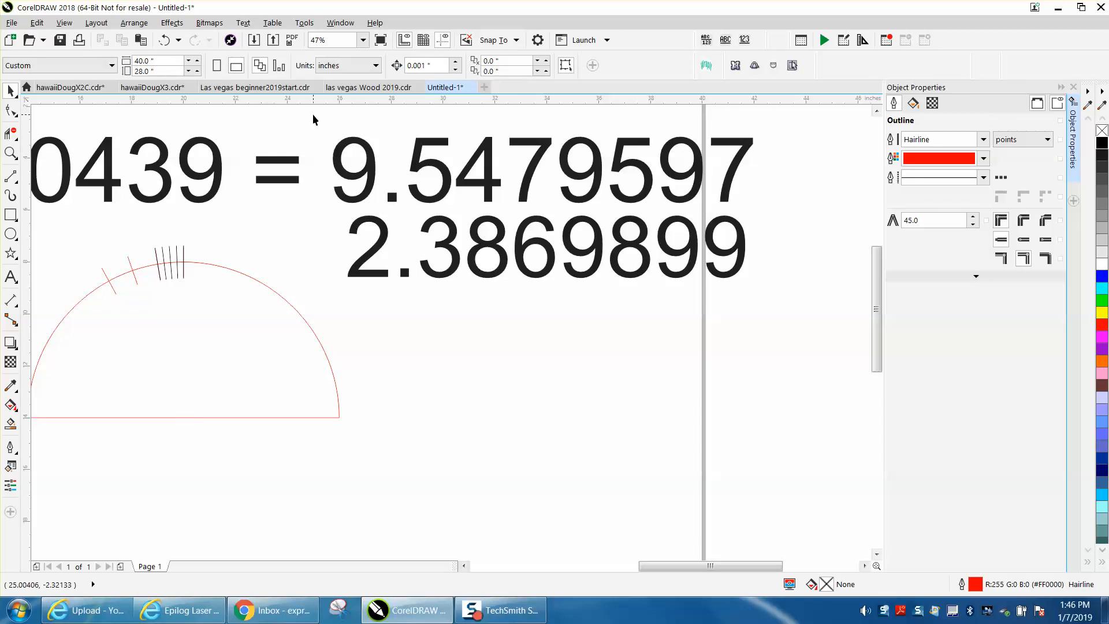
Place a parallel dimension between two adjacent black ticks where they cross the arc, with its text just above the curve.
{"action": "left_click", "coordinate": [11, 153]}
{"action": "left_click_drag", "start_coordinate": [135, 229], "coordinate": [274, 312]}
{"action": "right_click", "coordinate": [271, 304]}
{"action": "right_click", "coordinate": [289, 307]}
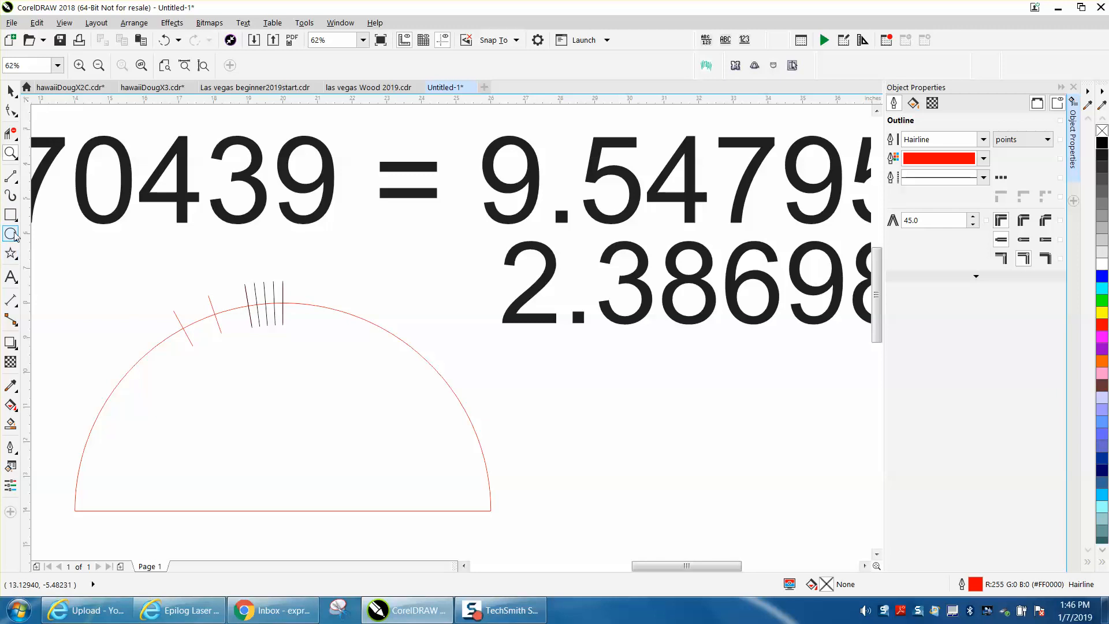
{"action": "left_click_drag", "start_coordinate": [234, 271], "coordinate": [387, 362]}
{"action": "left_click", "coordinate": [15, 306]}
{"action": "left_click", "coordinate": [40, 298]}
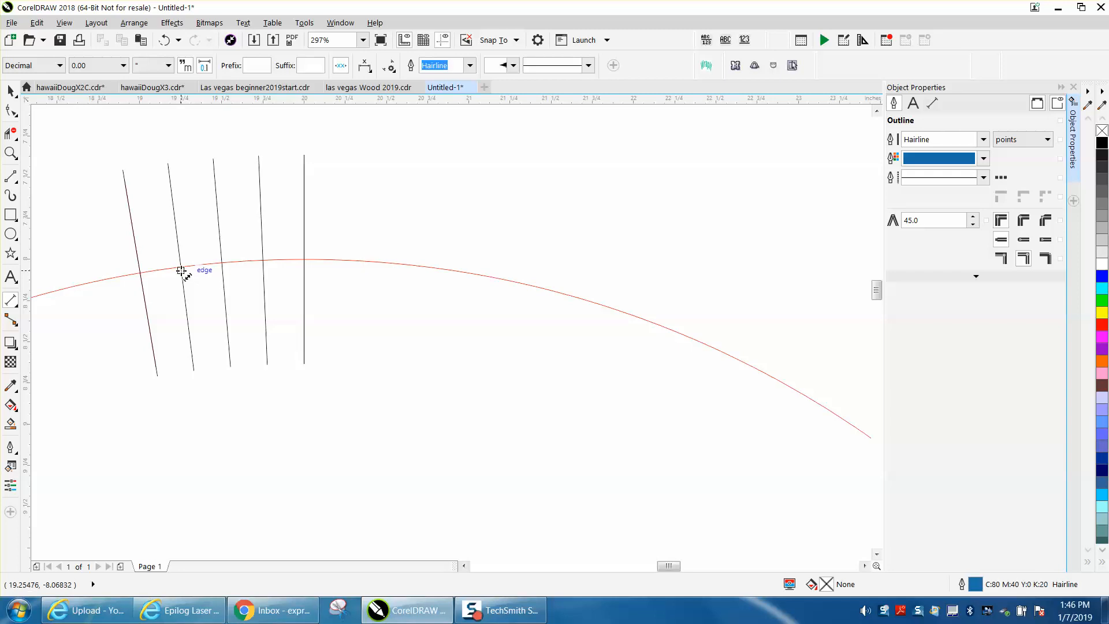
{"action": "left_click", "coordinate": [180, 268]}
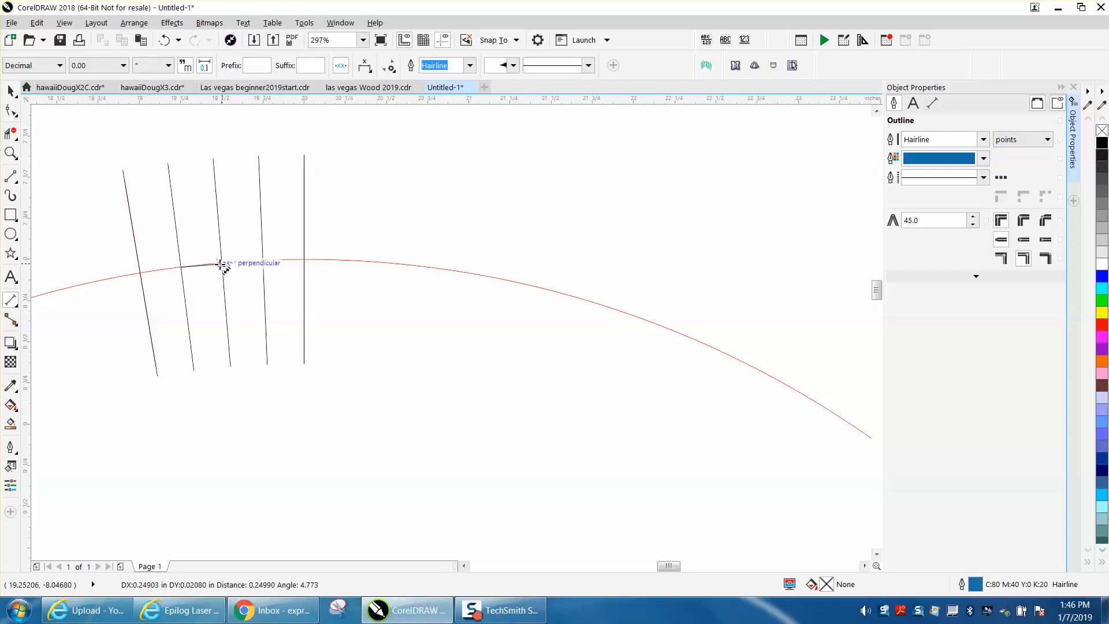
{"action": "left_click", "coordinate": [221, 264]}
{"action": "left_click", "coordinate": [213, 232]}
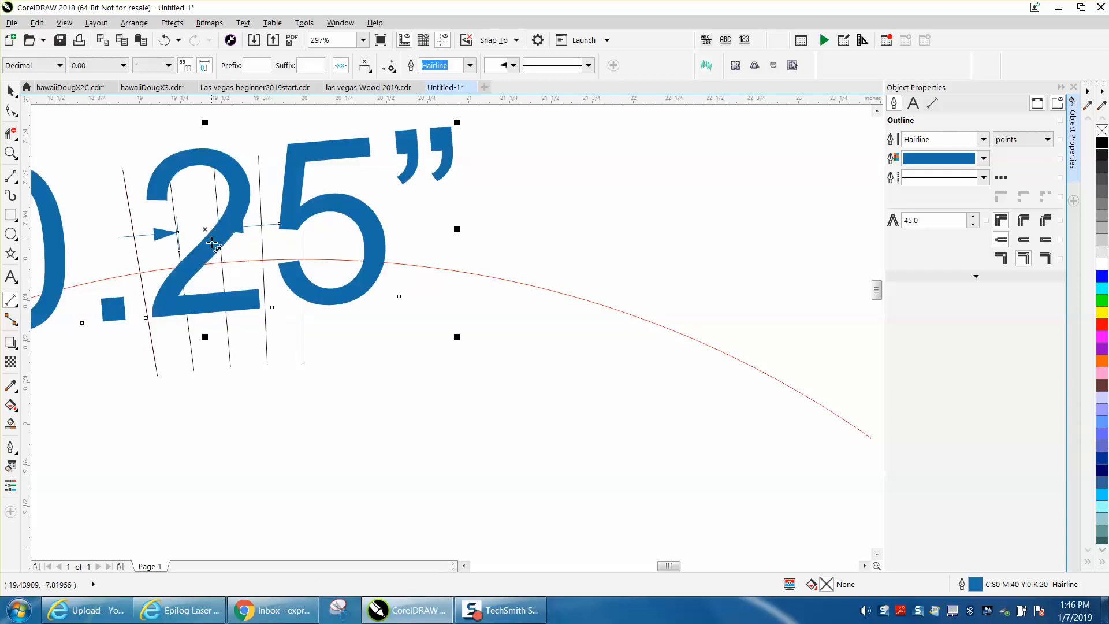
{"action": "scroll", "coordinate": [210, 266], "scroll_direction": "down", "scroll_amount": 2}
{"action": "scroll", "coordinate": [211, 266], "scroll_direction": "down", "scroll_amount": 5}
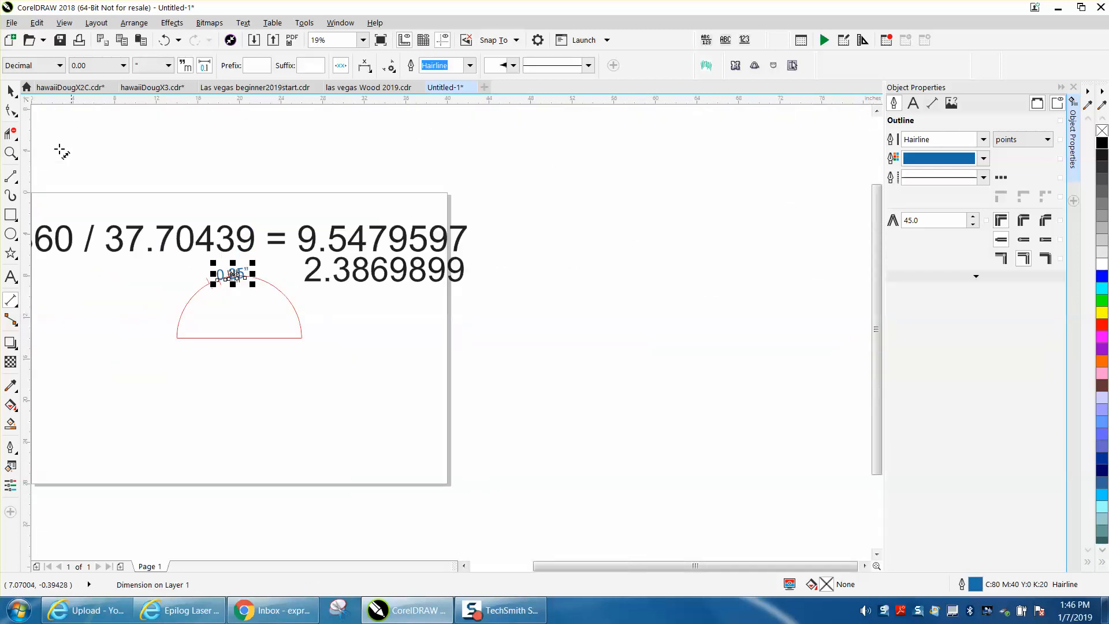
{"action": "left_click", "coordinate": [10, 153]}
{"action": "scroll", "coordinate": [156, 185], "scroll_direction": "down", "scroll_amount": 1}
{"action": "scroll", "coordinate": [94, 183], "scroll_direction": "down", "scroll_amount": 1}
{"action": "left_click_drag", "start_coordinate": [104, 185], "coordinate": [285, 256]}
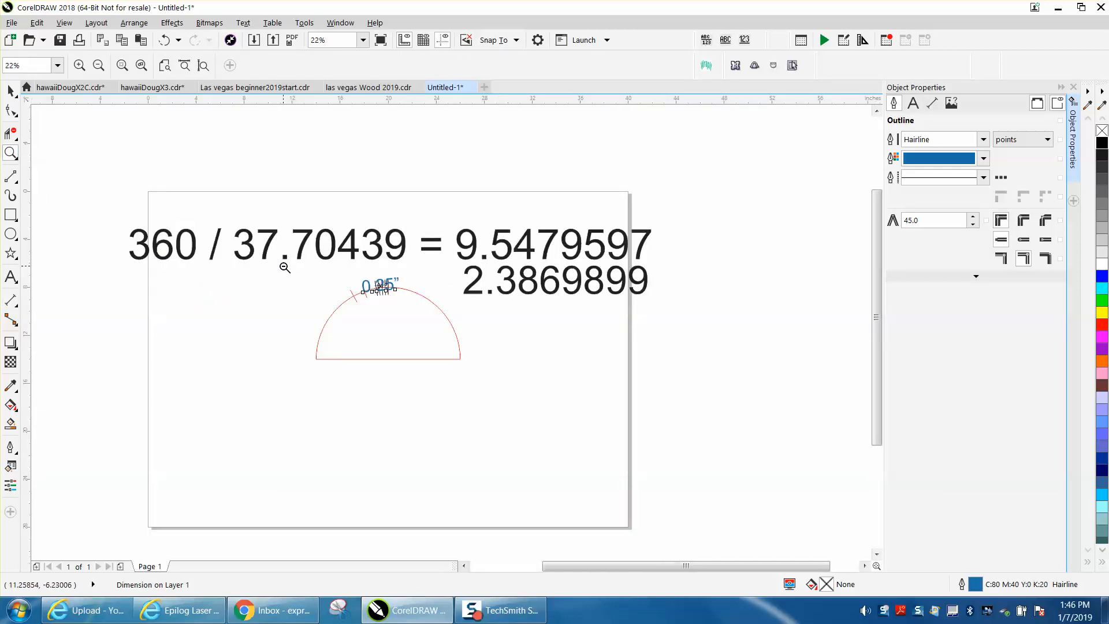